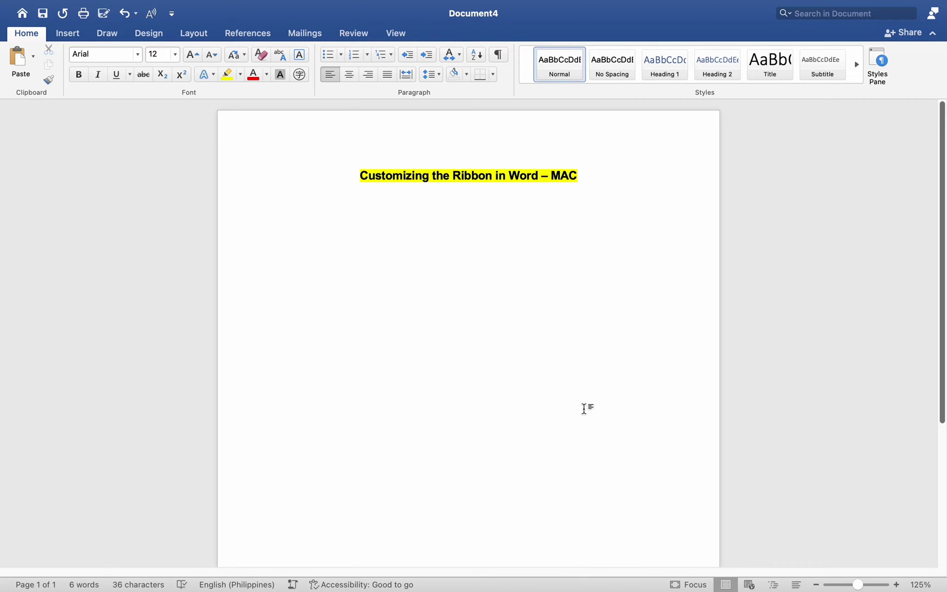
Open Word Preferences, glance at View, then go to the Ribbon & Toolbar page
{"action": "key", "text": "XF86AudioRaiseVolume"}
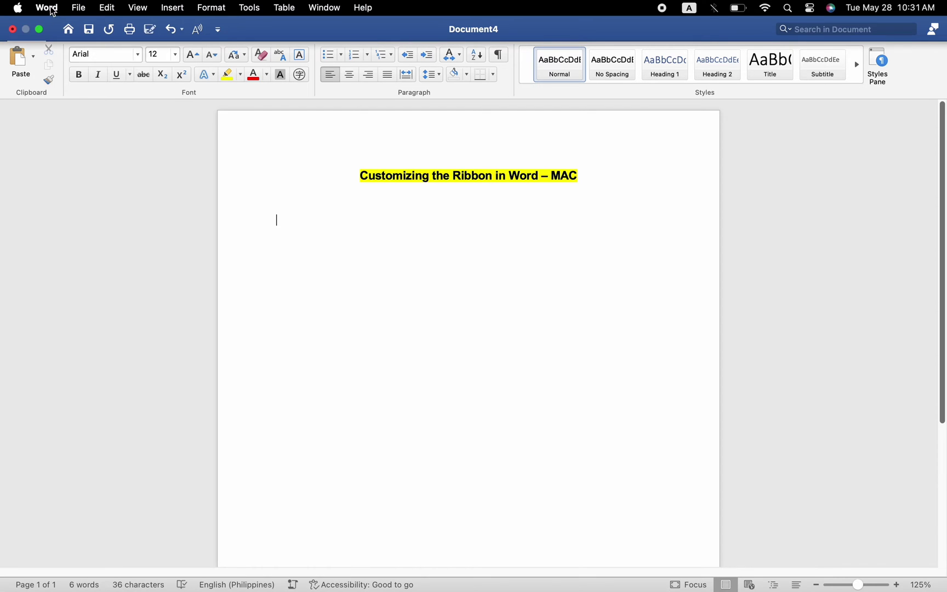
{"action": "left_click", "coordinate": [48, 8]}
{"action": "left_click", "coordinate": [63, 51]}
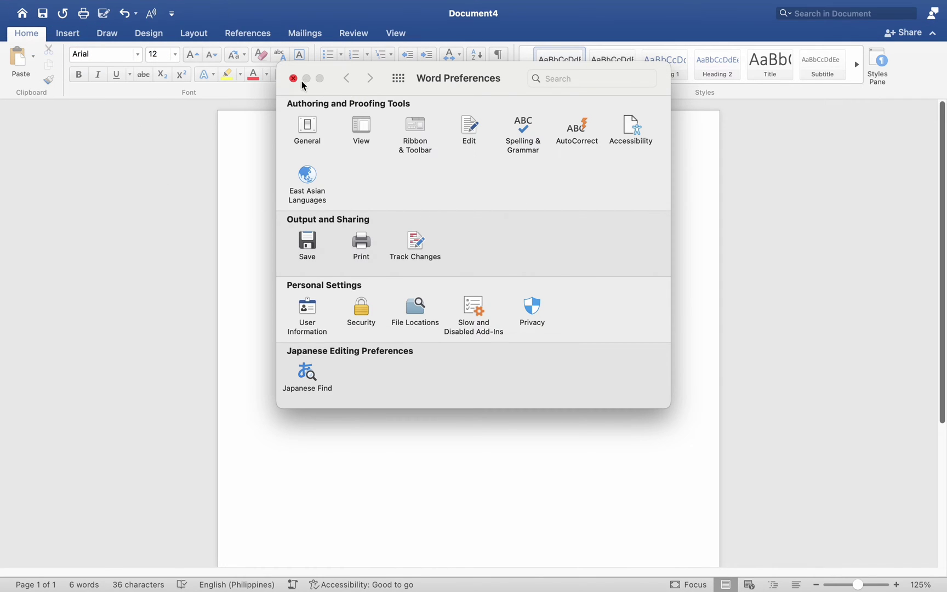
{"action": "left_click", "coordinate": [293, 78]}
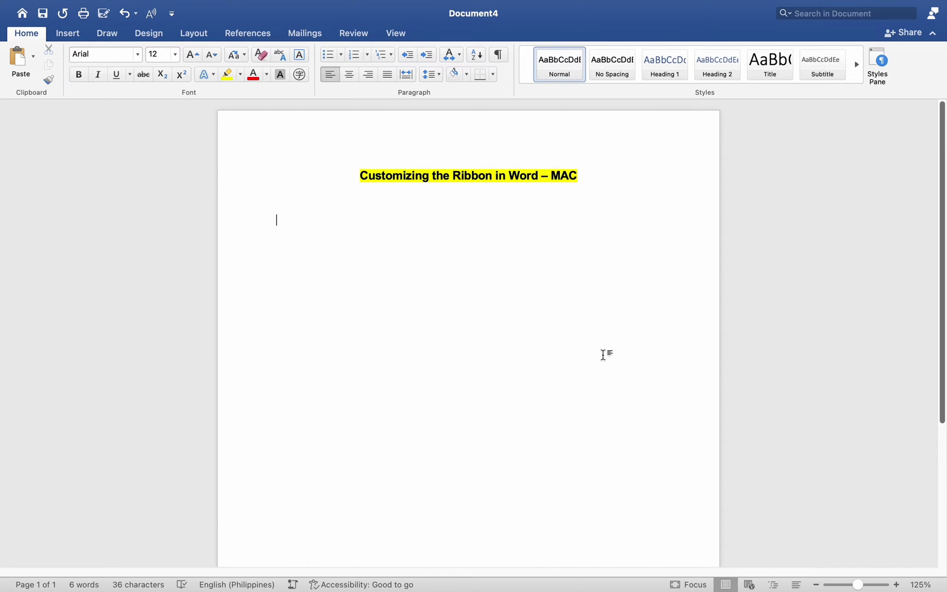
{"action": "key", "text": "super+comma"}
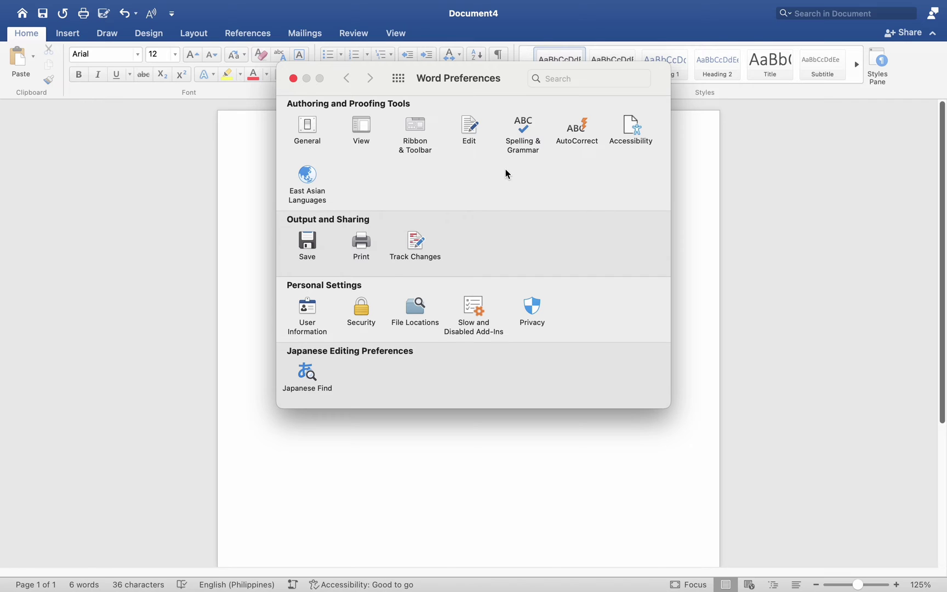
{"action": "left_click", "coordinate": [365, 127]}
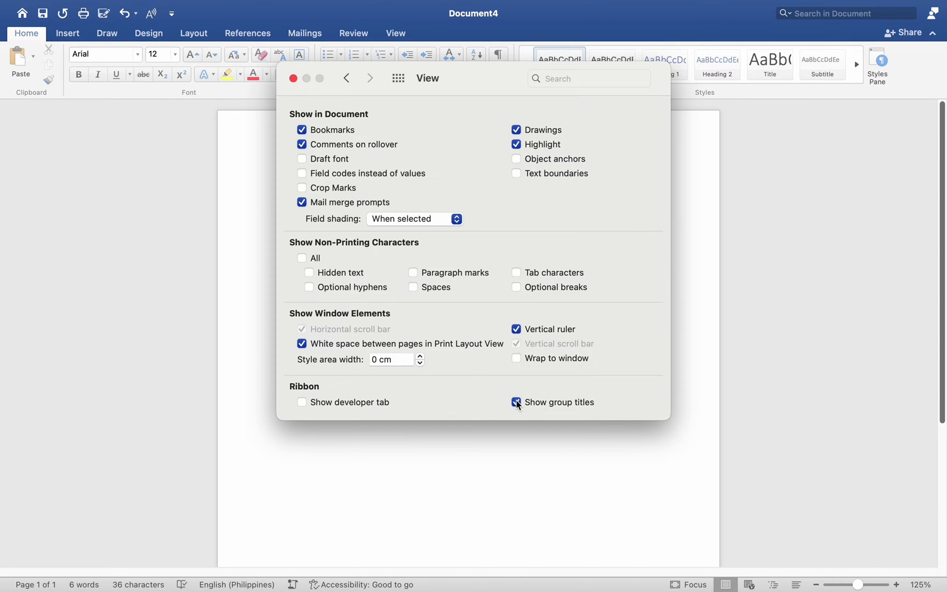
{"action": "left_click", "coordinate": [346, 78]}
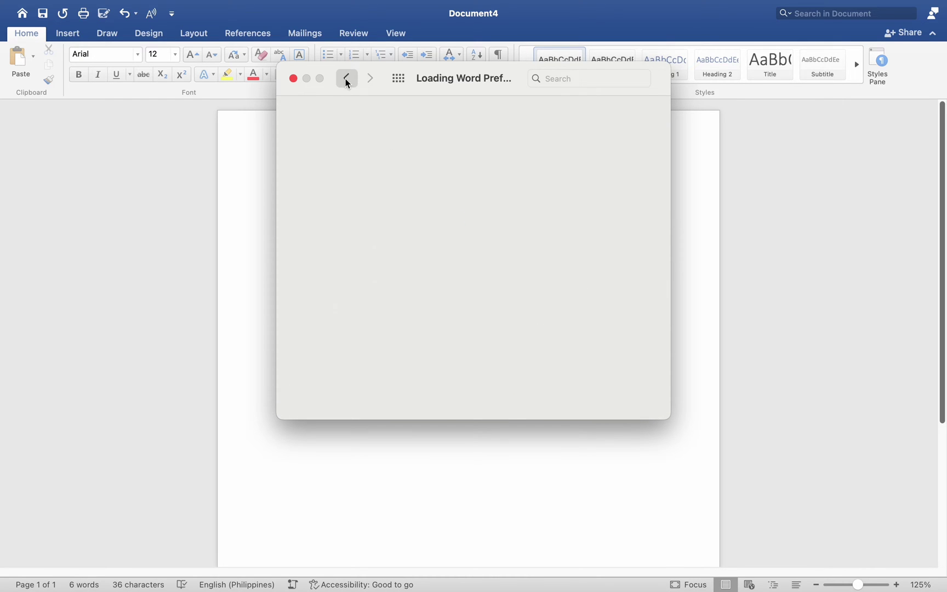
{"action": "left_click", "coordinate": [416, 129]}
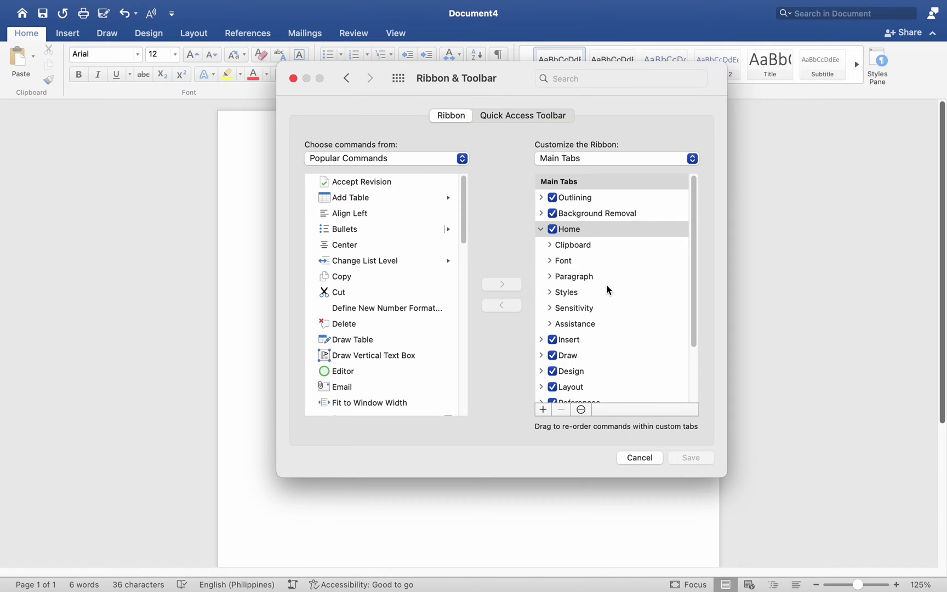
Switch the tab list to Tool Tabs and back to Main Tabs, expanding and collapsing Home
{"action": "scroll", "coordinate": [622, 316], "scroll_direction": "down", "scroll_amount": 3}
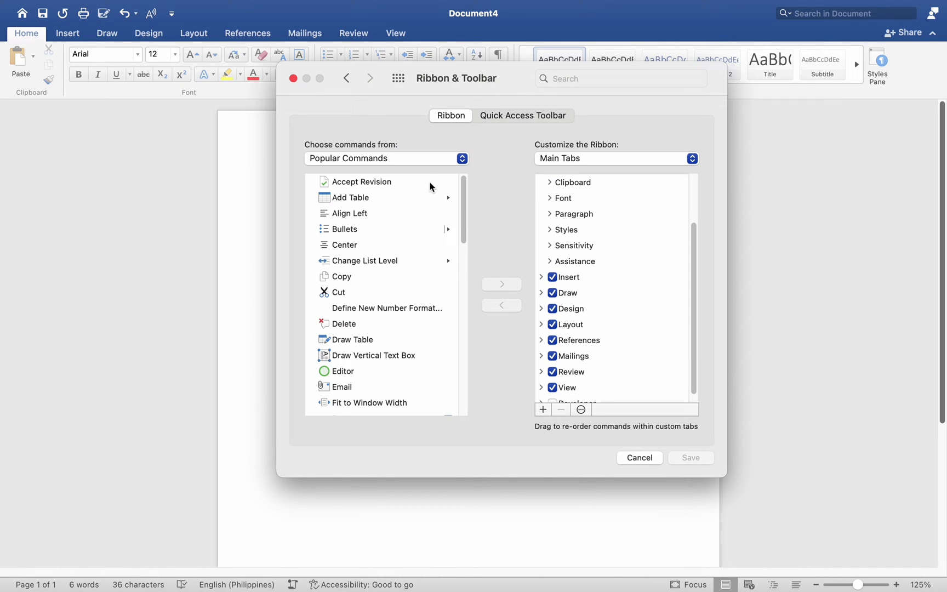
{"action": "left_click", "coordinate": [576, 159]}
{"action": "left_click", "coordinate": [592, 178]}
{"action": "left_click", "coordinate": [575, 158]}
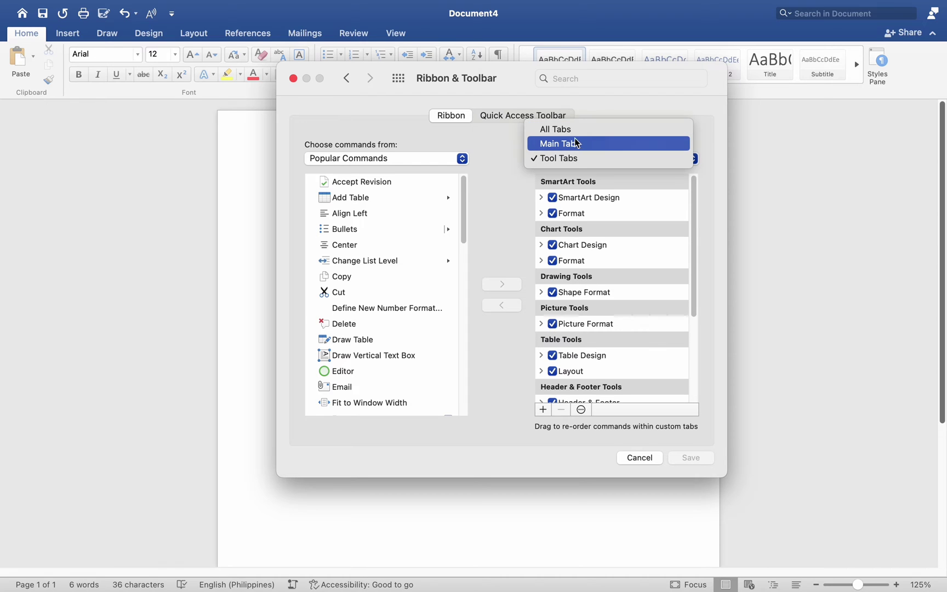
{"action": "left_click", "coordinate": [576, 143]}
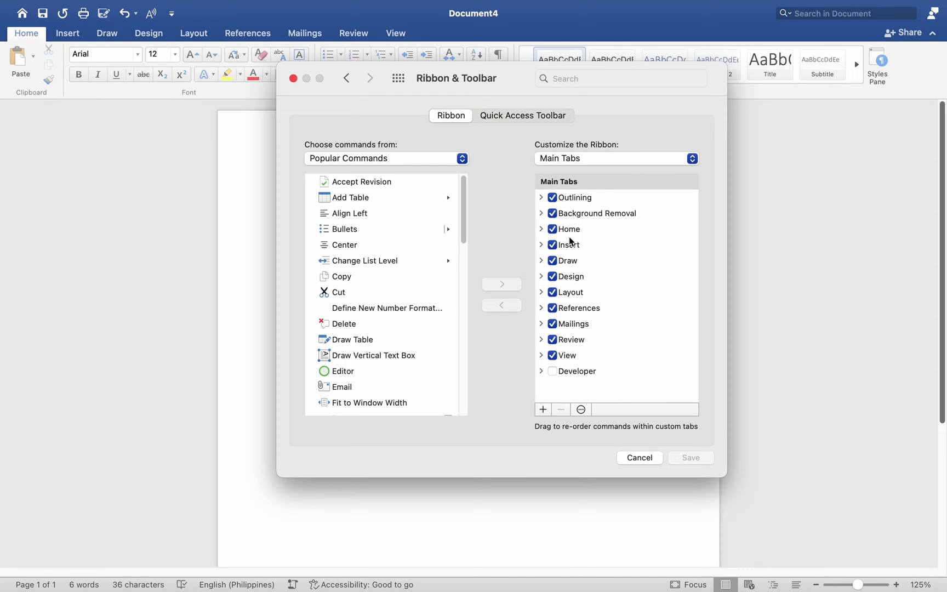
{"action": "left_click", "coordinate": [542, 229]}
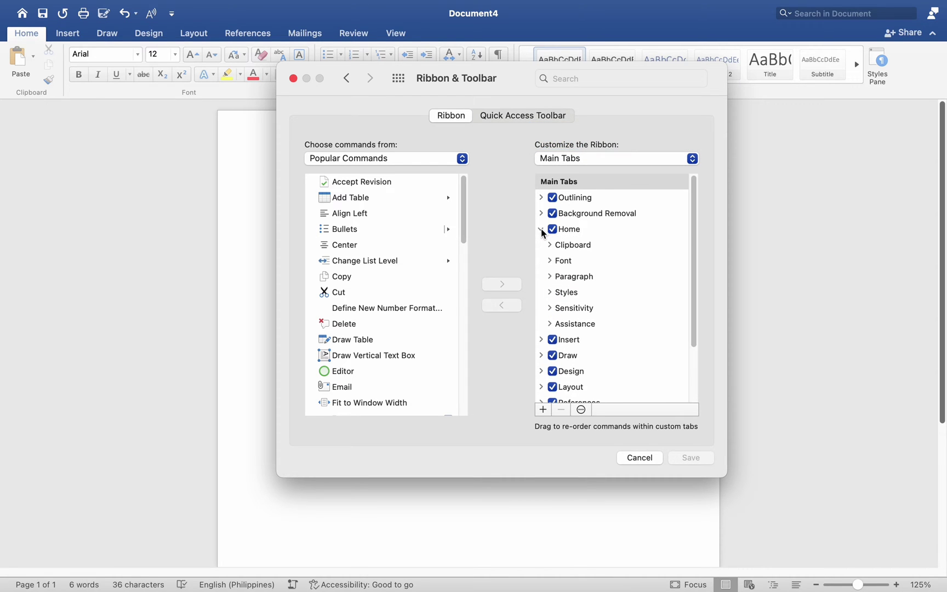
{"action": "left_click", "coordinate": [541, 228]}
Show All Tabs, try Tool Tabs once more, then switch back and expand Home
{"action": "left_click", "coordinate": [600, 158]}
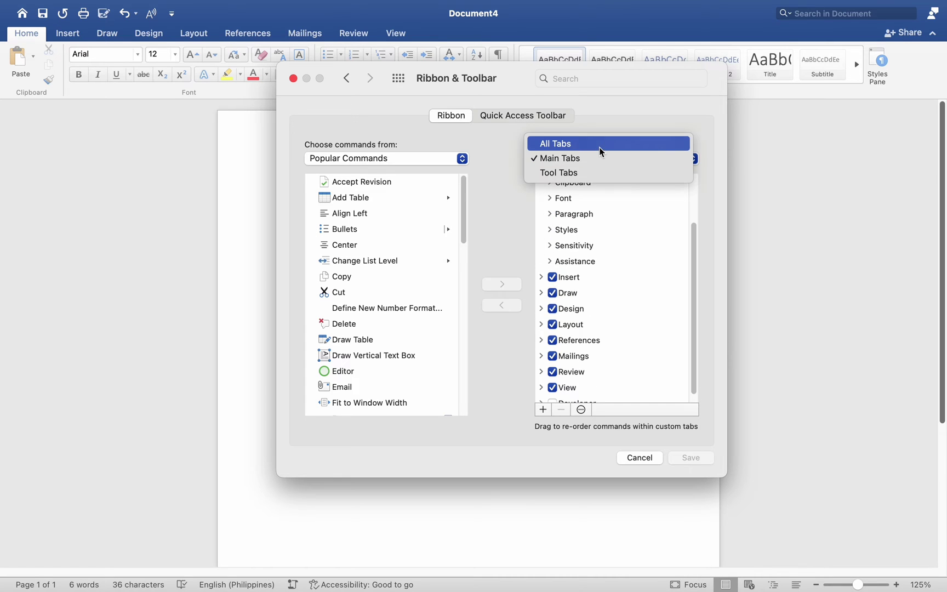
{"action": "left_click", "coordinate": [599, 145]}
{"action": "scroll", "coordinate": [629, 245], "scroll_direction": "up", "scroll_amount": 3}
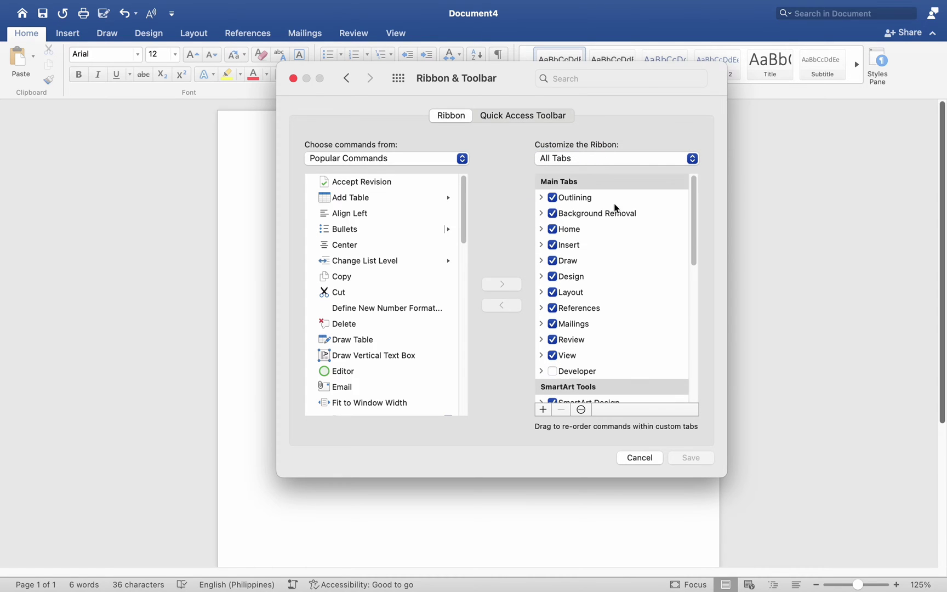
{"action": "left_click", "coordinate": [599, 159]}
{"action": "left_click", "coordinate": [596, 186]}
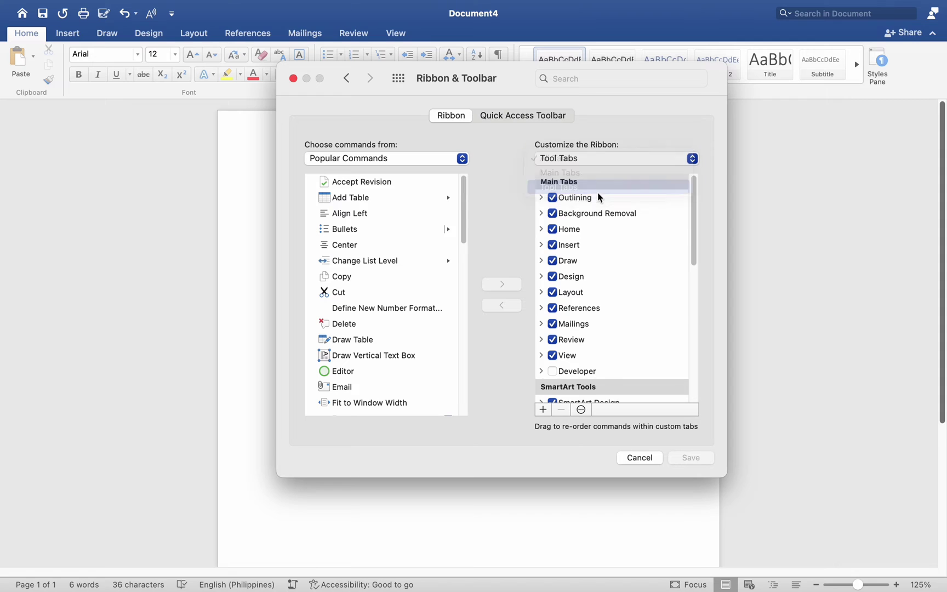
{"action": "scroll", "coordinate": [639, 312], "scroll_direction": "down", "scroll_amount": 5}
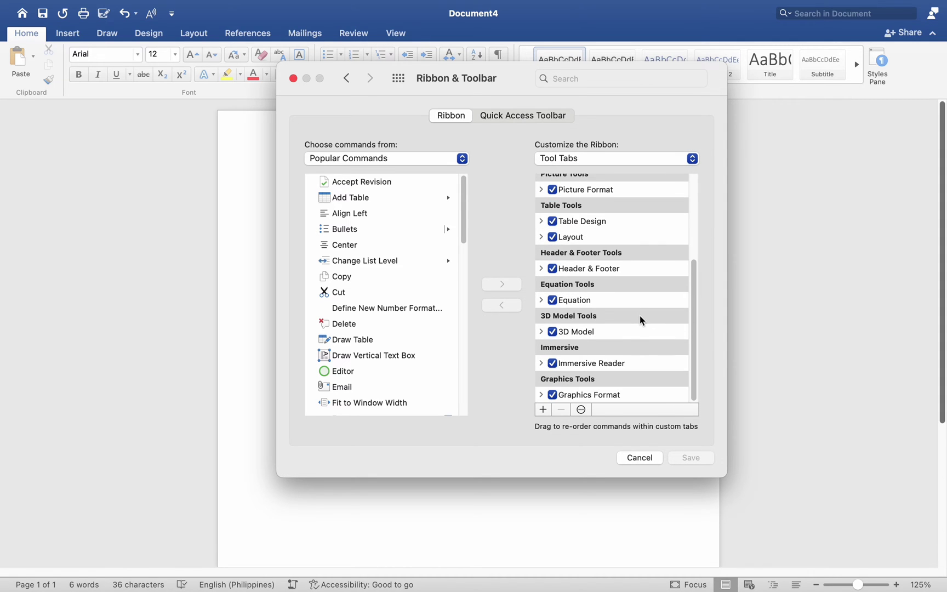
{"action": "scroll", "coordinate": [638, 315], "scroll_direction": "up", "scroll_amount": 5}
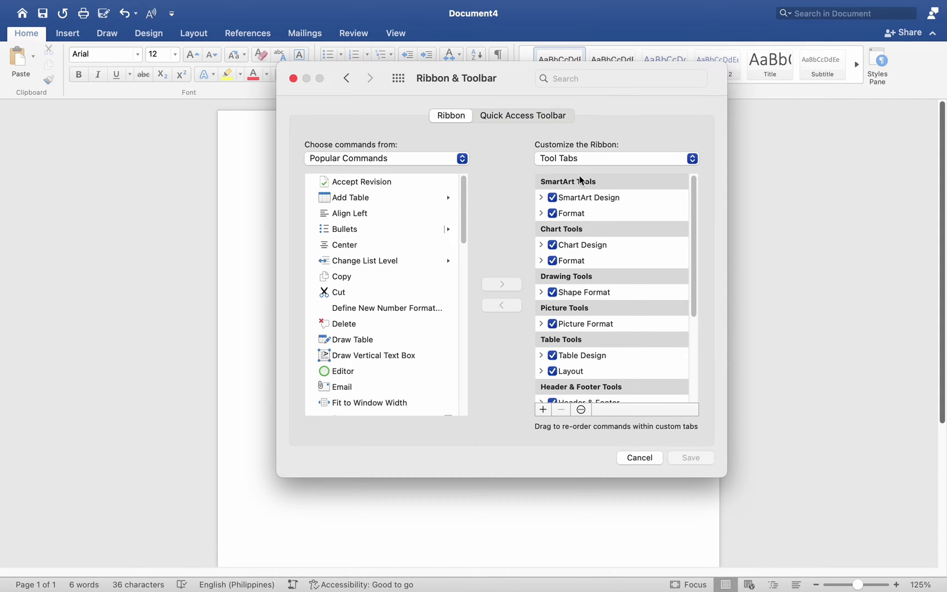
{"action": "left_click", "coordinate": [590, 158]}
{"action": "left_click", "coordinate": [590, 132]}
{"action": "left_click", "coordinate": [541, 230]}
Toggle the Developer tab and try removing groups beneath the Outlining tab
{"action": "left_click", "coordinate": [542, 229]}
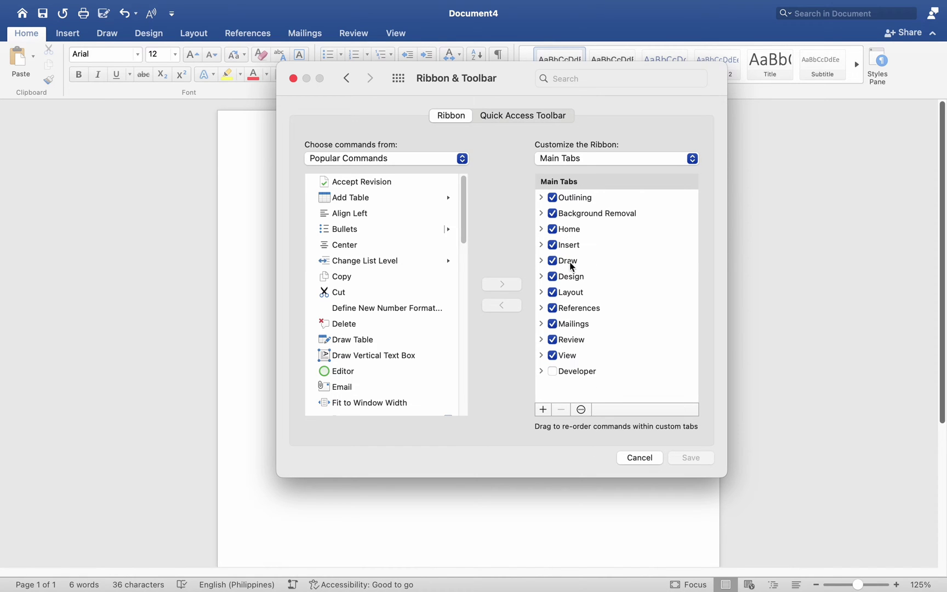
{"action": "left_click", "coordinate": [553, 371]}
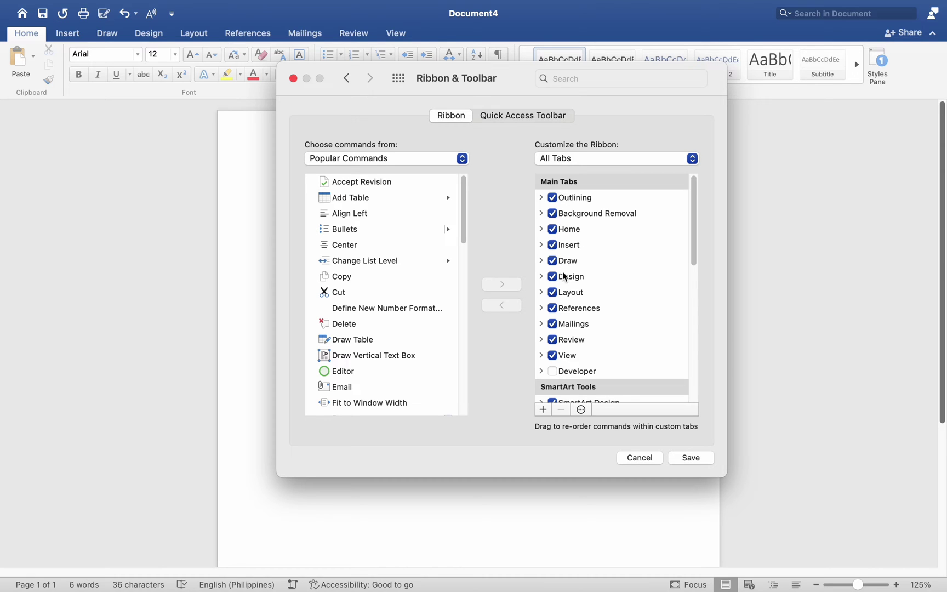
{"action": "left_click", "coordinate": [541, 214]}
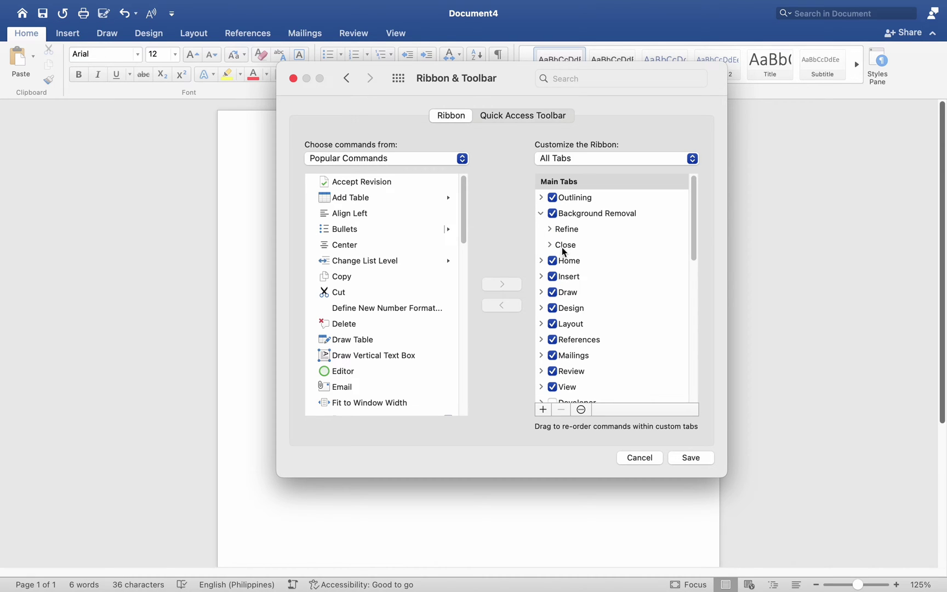
{"action": "scroll", "coordinate": [578, 279], "scroll_direction": "down", "scroll_amount": 5}
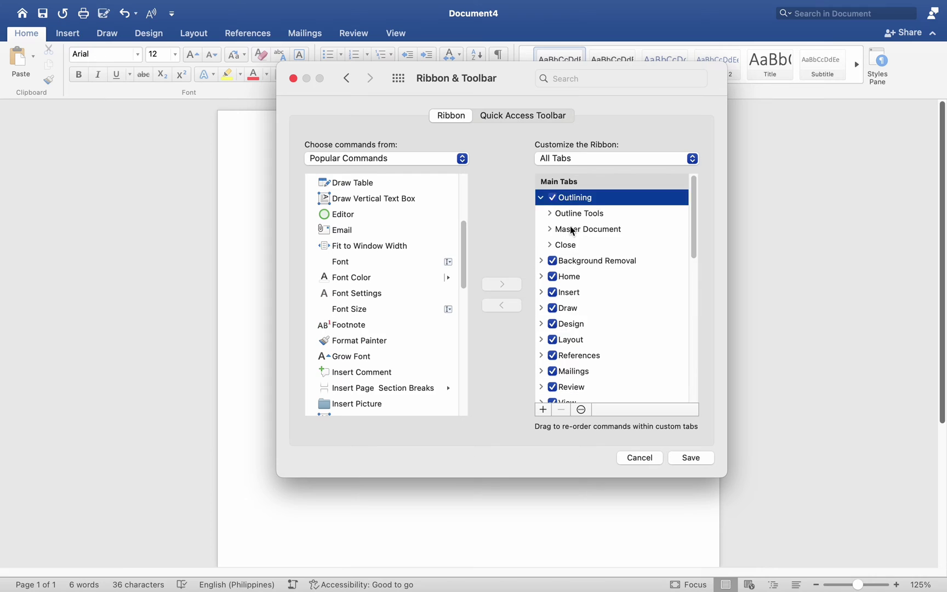
{"action": "left_click", "coordinate": [574, 229]}
{"action": "left_click", "coordinate": [561, 410]}
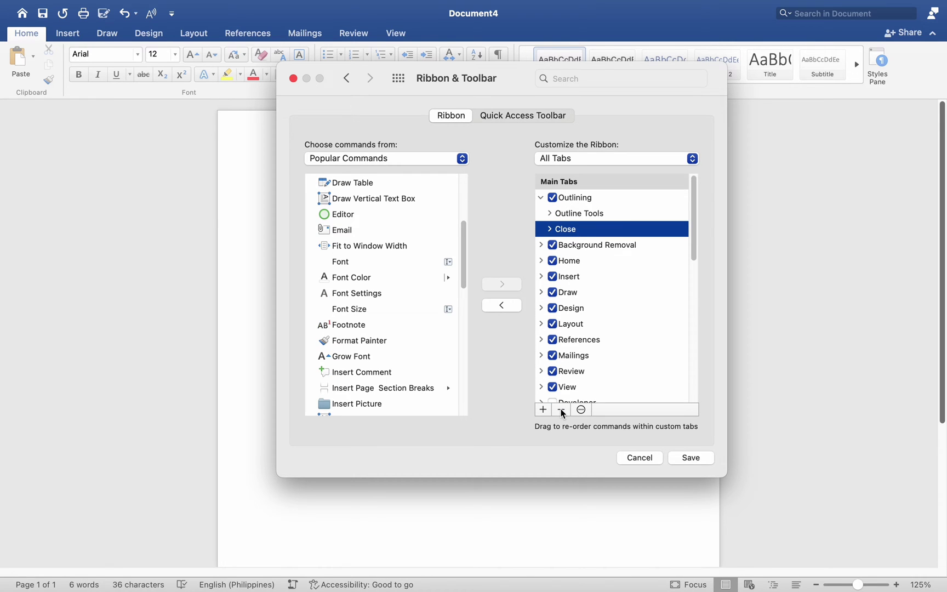
{"action": "left_click", "coordinate": [561, 410]}
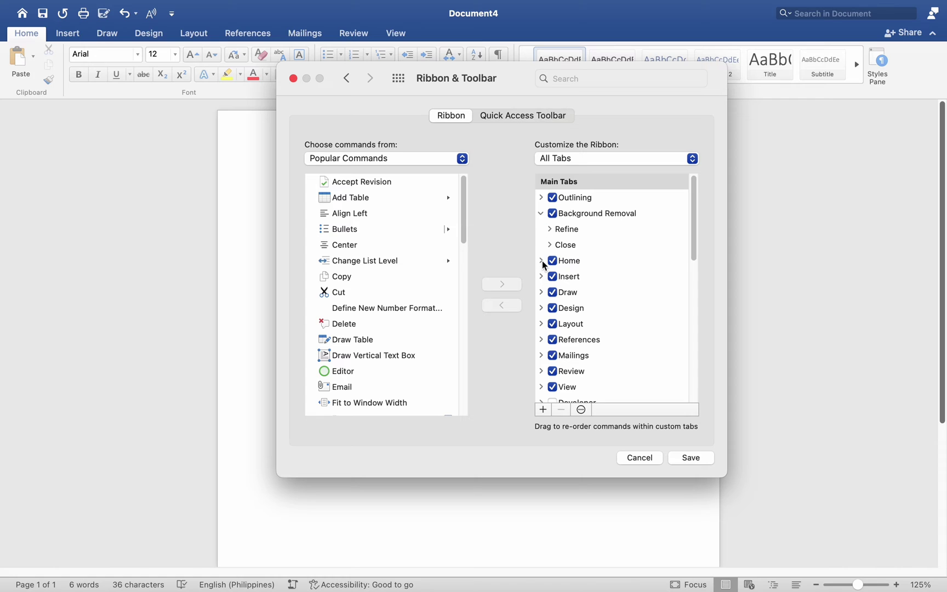
{"action": "left_click", "coordinate": [541, 213]}
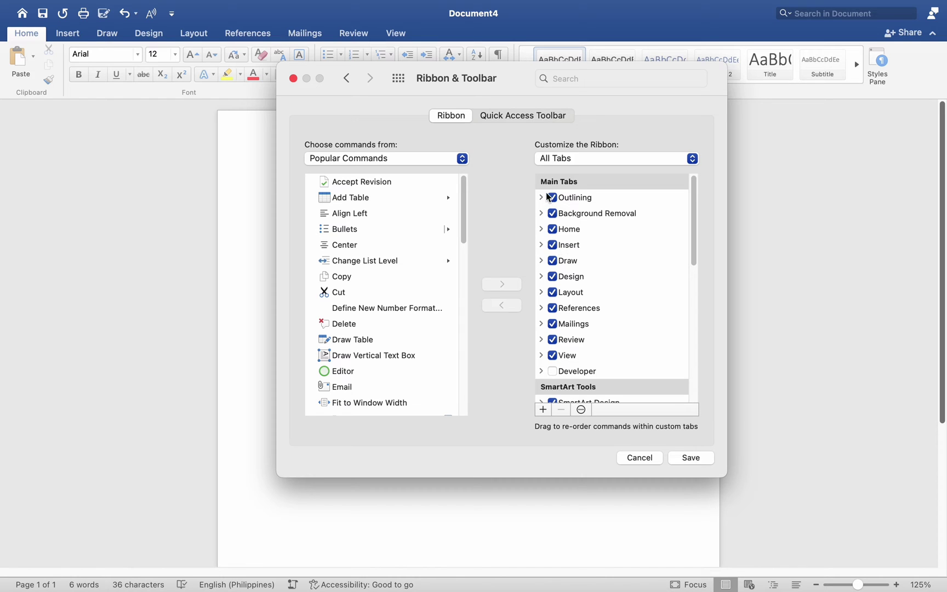
Select and expand Outlining, then drag its Master Document group out of the list
{"action": "scroll", "coordinate": [408, 257], "scroll_direction": "down", "scroll_amount": 5}
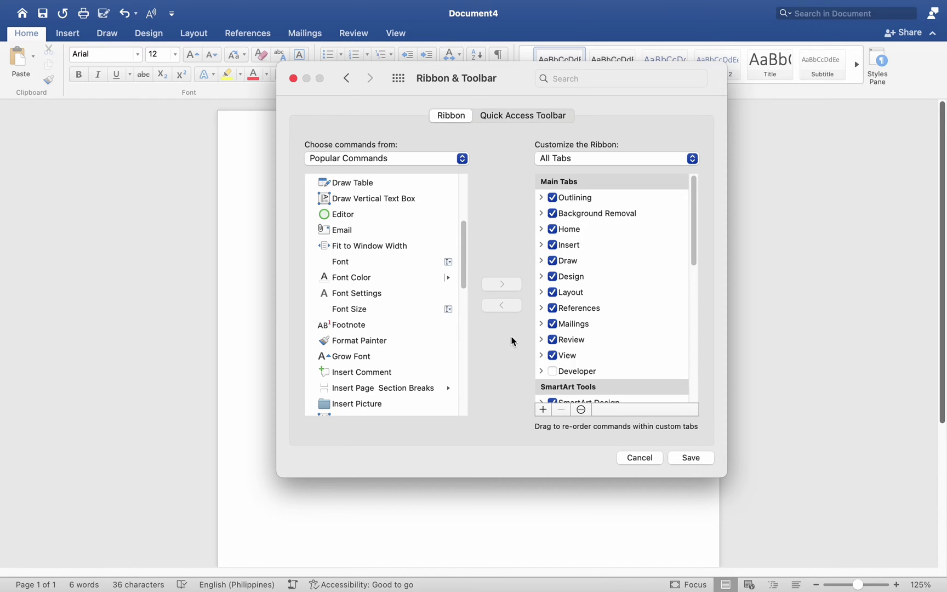
{"action": "left_click", "coordinate": [555, 201]}
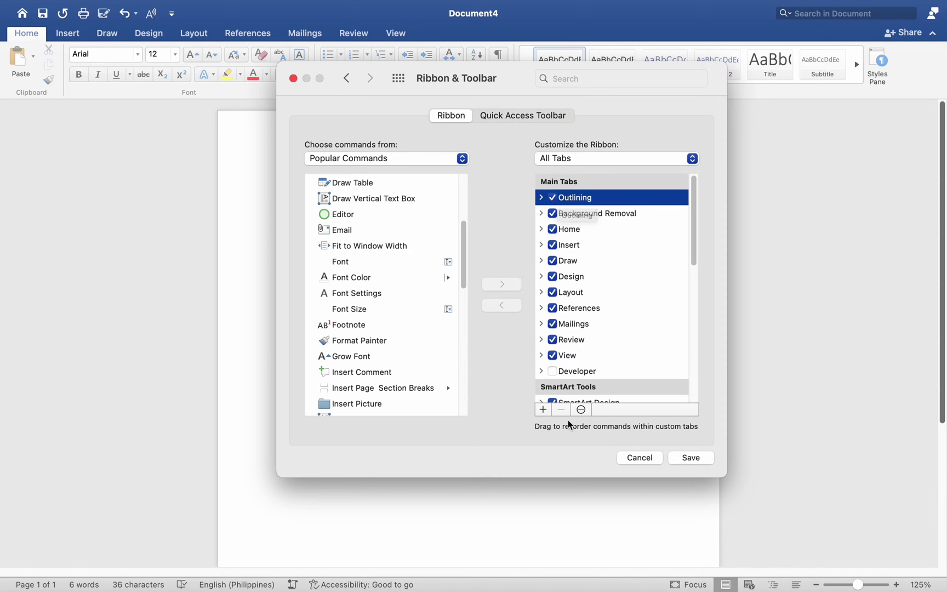
{"action": "left_click", "coordinate": [541, 197]}
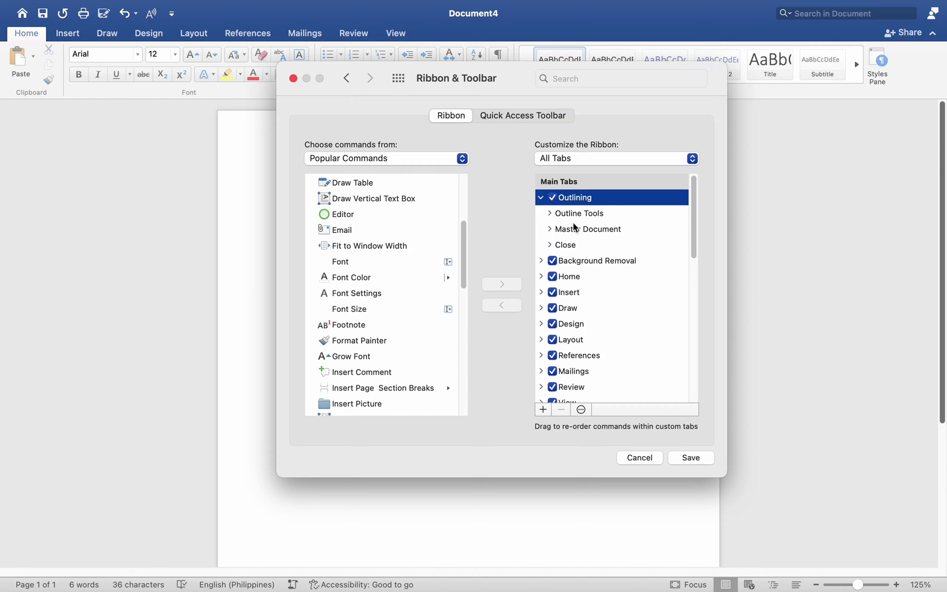
{"action": "left_click_drag", "start_coordinate": [574, 226], "coordinate": [548, 412]}
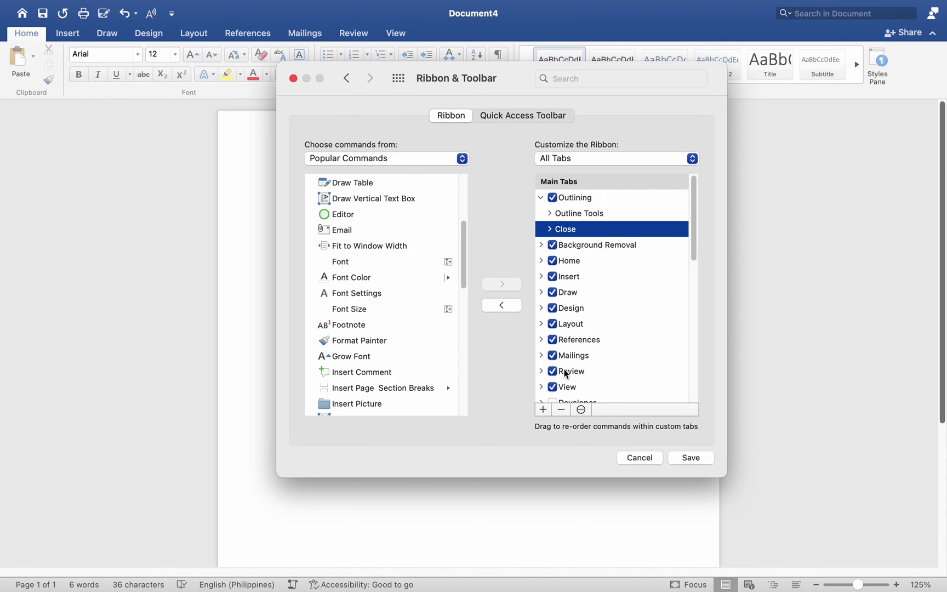
{"action": "scroll", "coordinate": [597, 350], "scroll_direction": "down", "scroll_amount": 5}
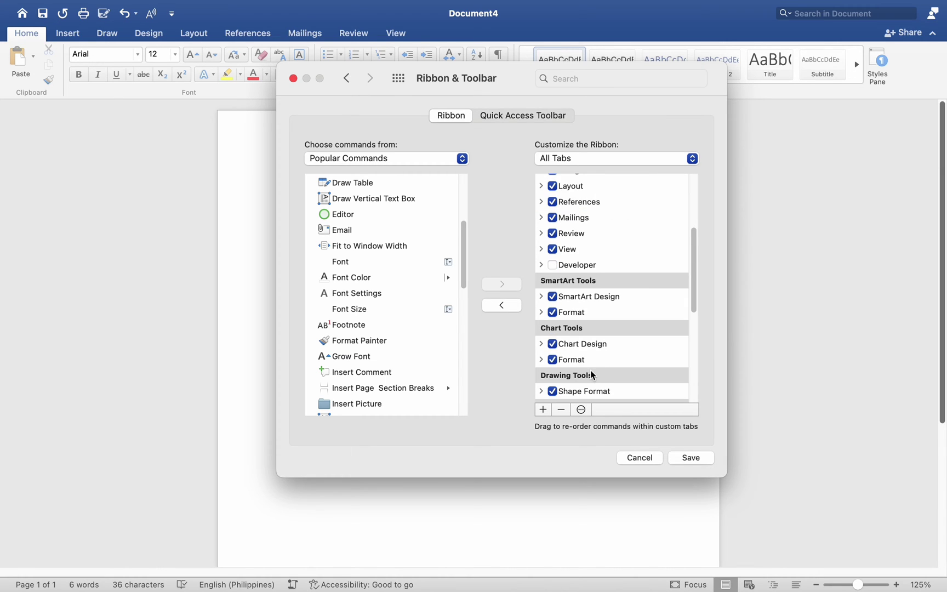
{"action": "scroll", "coordinate": [592, 375], "scroll_direction": "up", "scroll_amount": 5}
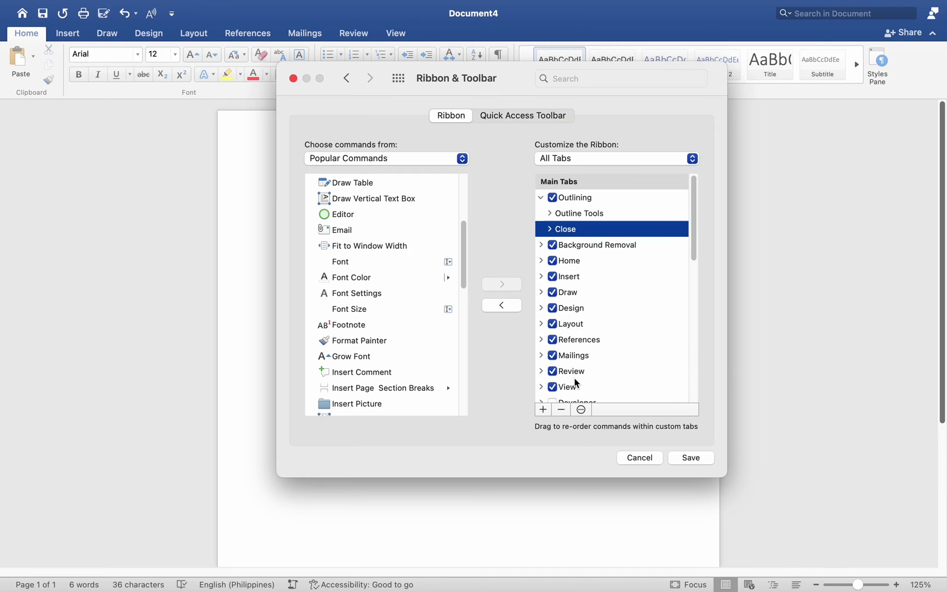
Add a custom ribbon tab renamed to a personalised name, then add a new group to Home
{"action": "left_click", "coordinate": [544, 410]}
{"action": "left_click", "coordinate": [552, 422]}
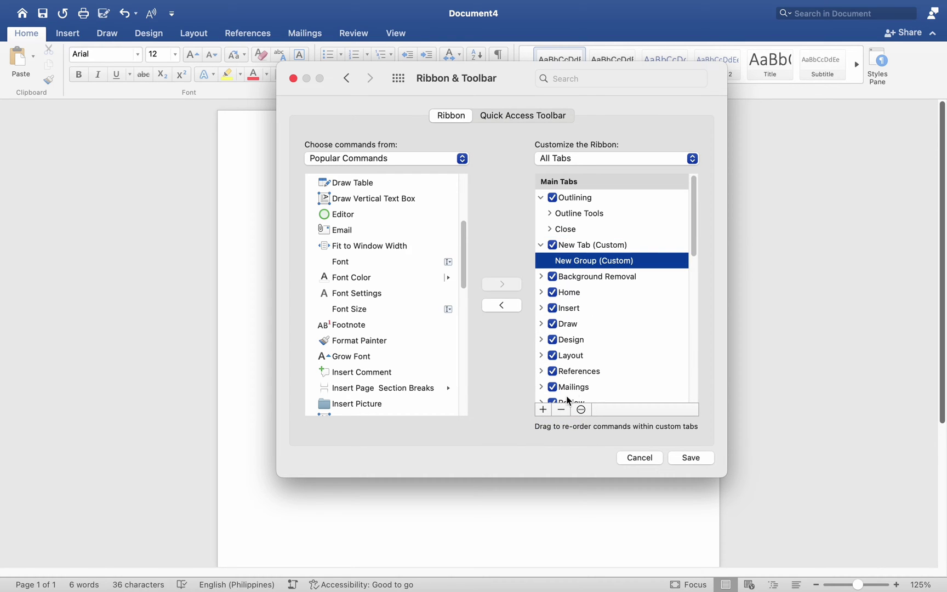
{"action": "left_click", "coordinate": [586, 245]}
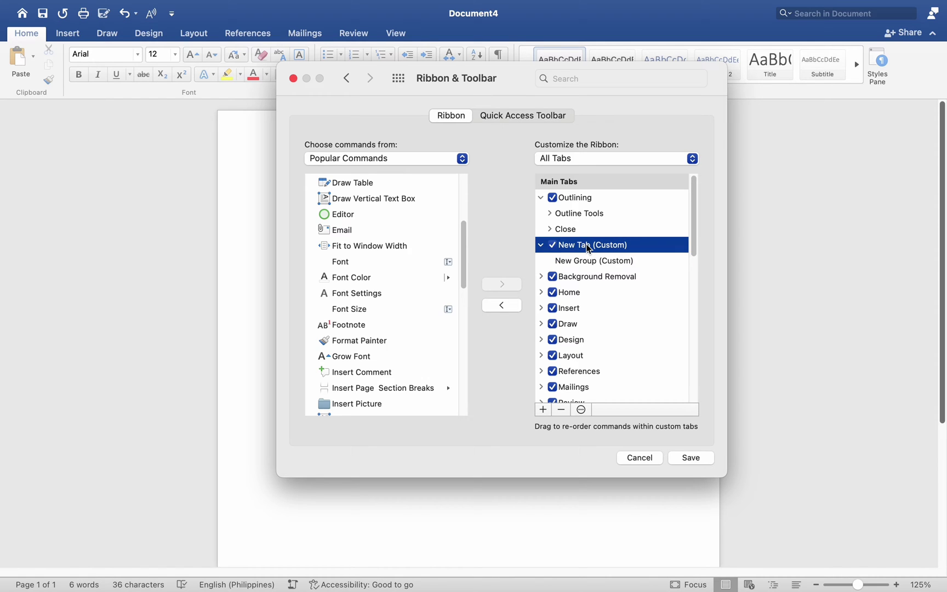
{"action": "left_click", "coordinate": [580, 409]}
{"action": "left_click", "coordinate": [592, 425]}
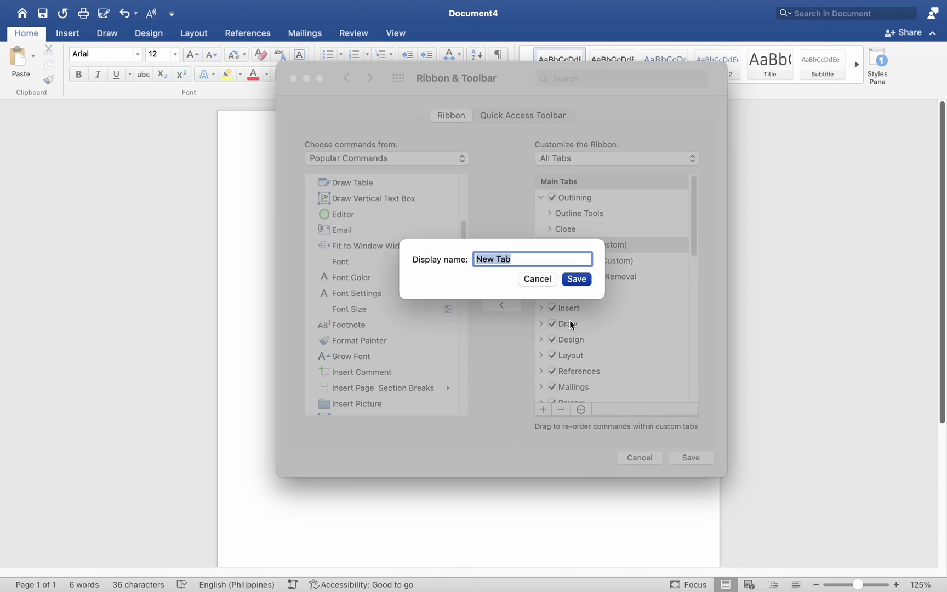
{"action": "type", "text": "Ricky Tab"}
{"action": "left_click", "coordinate": [569, 277]}
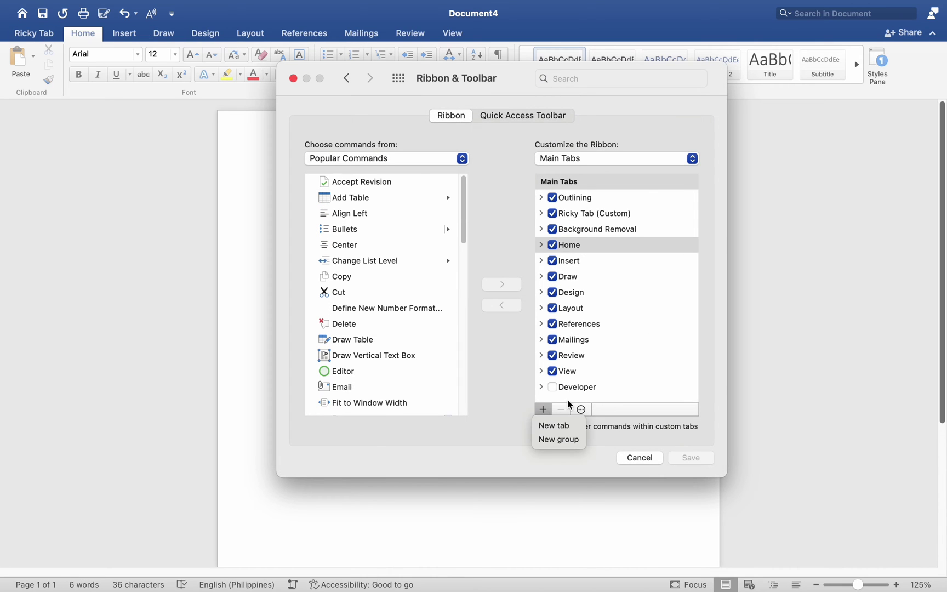
{"action": "left_click", "coordinate": [567, 438]}
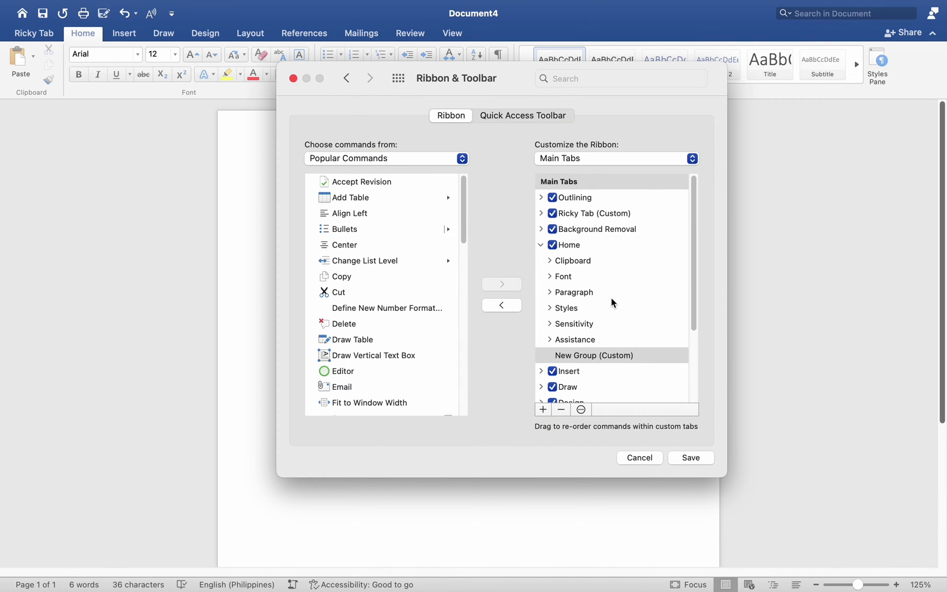
Rename Home's New Group (Custom) to a personalised name with the person symbol and save
{"action": "left_click", "coordinate": [581, 410]}
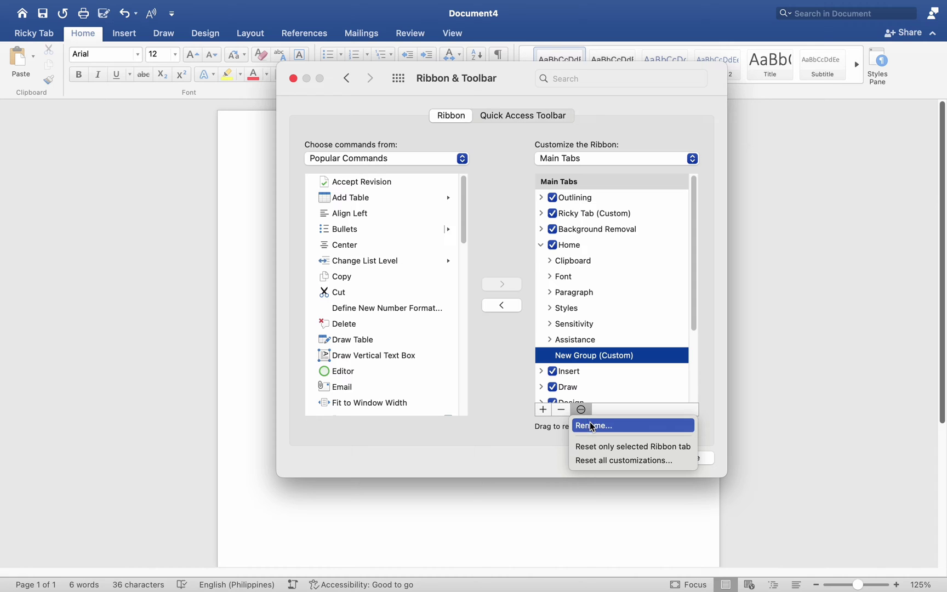
{"action": "left_click", "coordinate": [594, 427]}
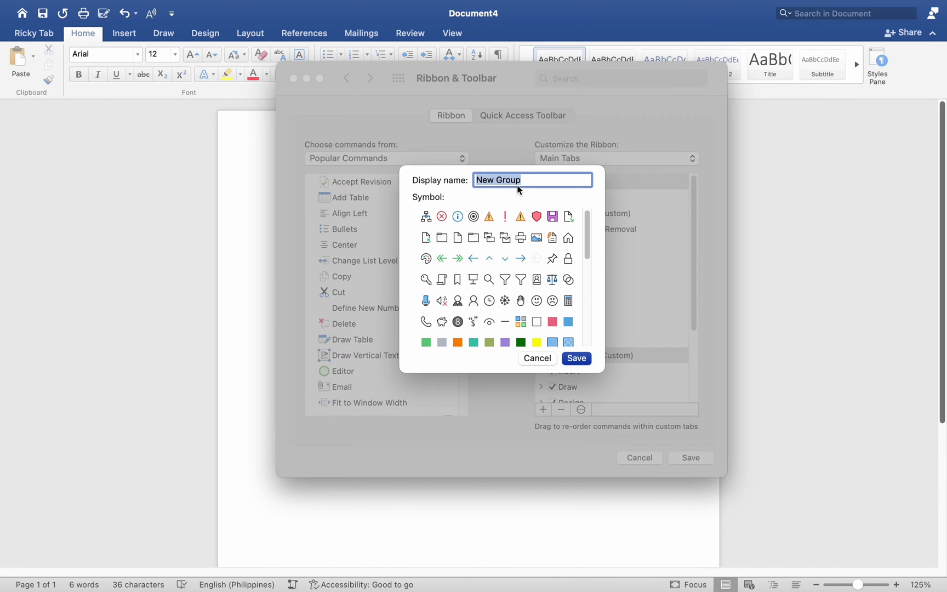
{"action": "type", "text": "Ricky G"}
{"action": "scroll", "coordinate": [474, 259], "scroll_direction": "down", "scroll_amount": 1}
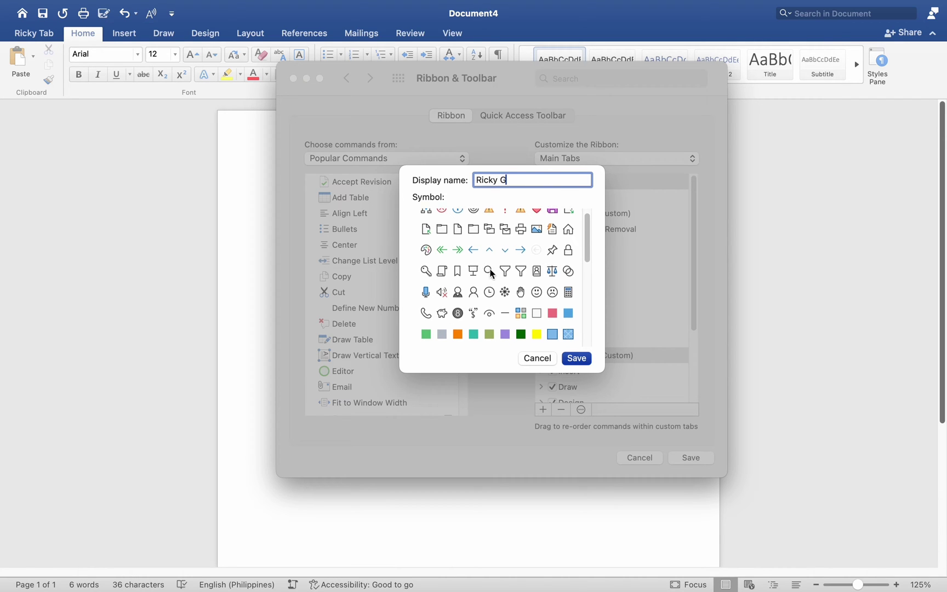
{"action": "scroll", "coordinate": [490, 271], "scroll_direction": "up", "scroll_amount": 1}
{"action": "left_click", "coordinate": [457, 300]}
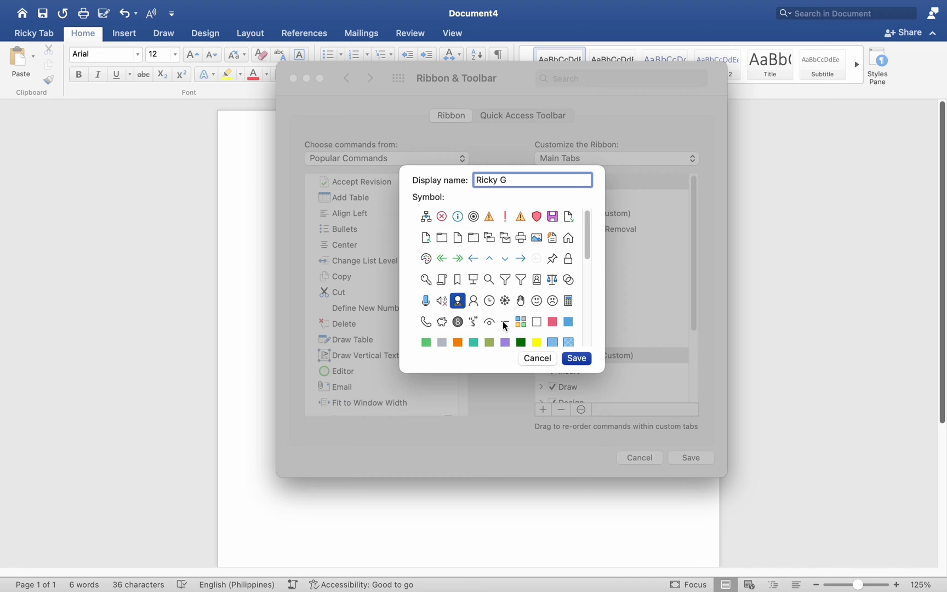
{"action": "left_click", "coordinate": [576, 359]}
Add a second New Group to the custom tab and save it under a personalised name
{"action": "scroll", "coordinate": [635, 307], "scroll_direction": "down", "scroll_amount": 1}
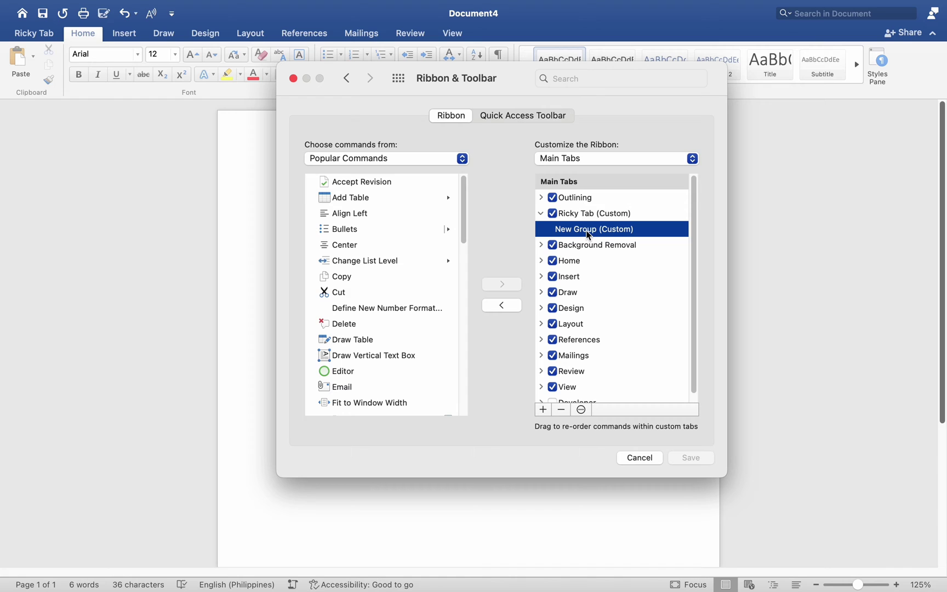
{"action": "left_click", "coordinate": [540, 409]}
{"action": "left_click", "coordinate": [555, 439]}
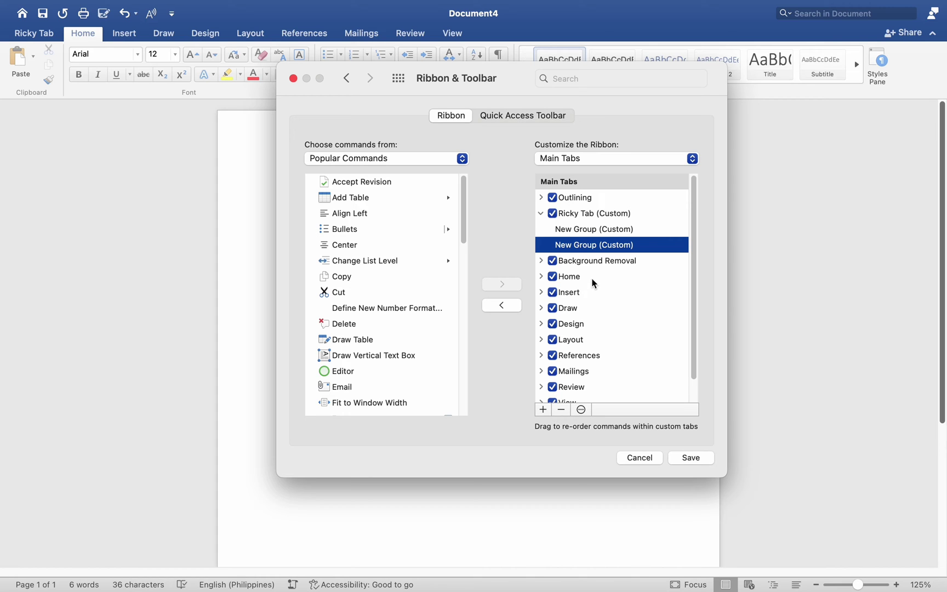
{"action": "left_click", "coordinate": [581, 409]}
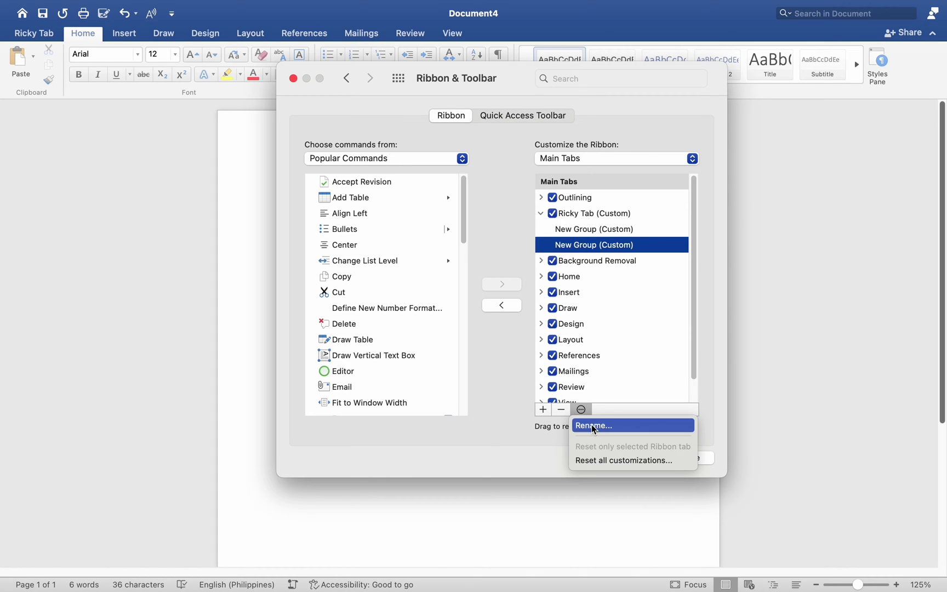
{"action": "left_click", "coordinate": [614, 425]}
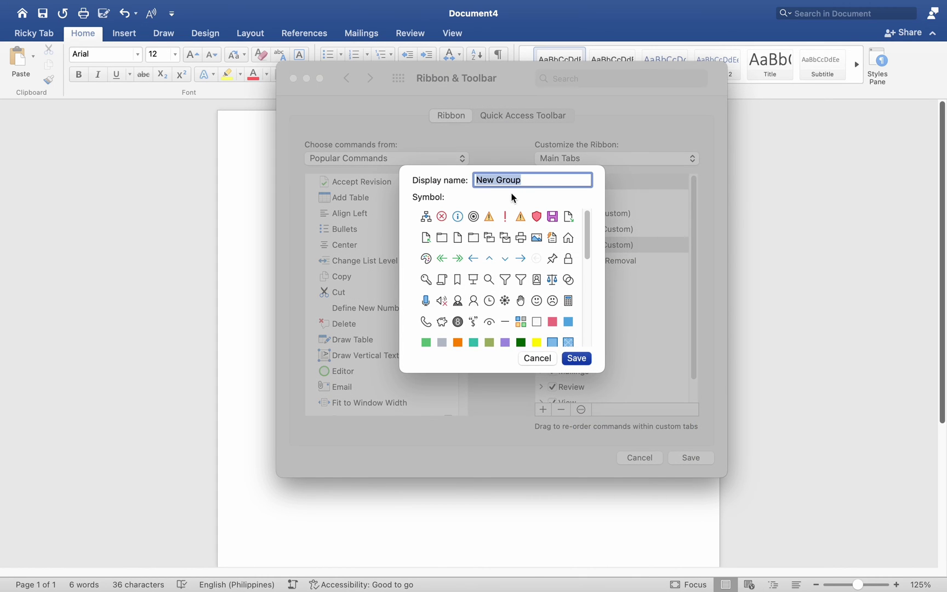
{"action": "type", "text": "Ricky New G"}
{"action": "left_click", "coordinate": [585, 356]}
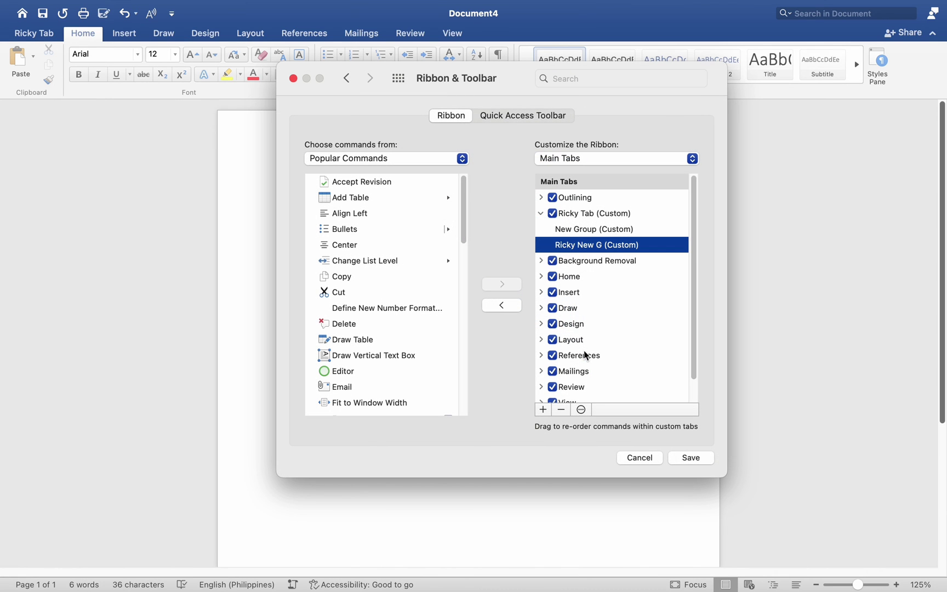
Save the ribbon changes, reopen Ribbon & Toolbar, and keep Popular Commands as the source
{"action": "left_click", "coordinate": [692, 457]}
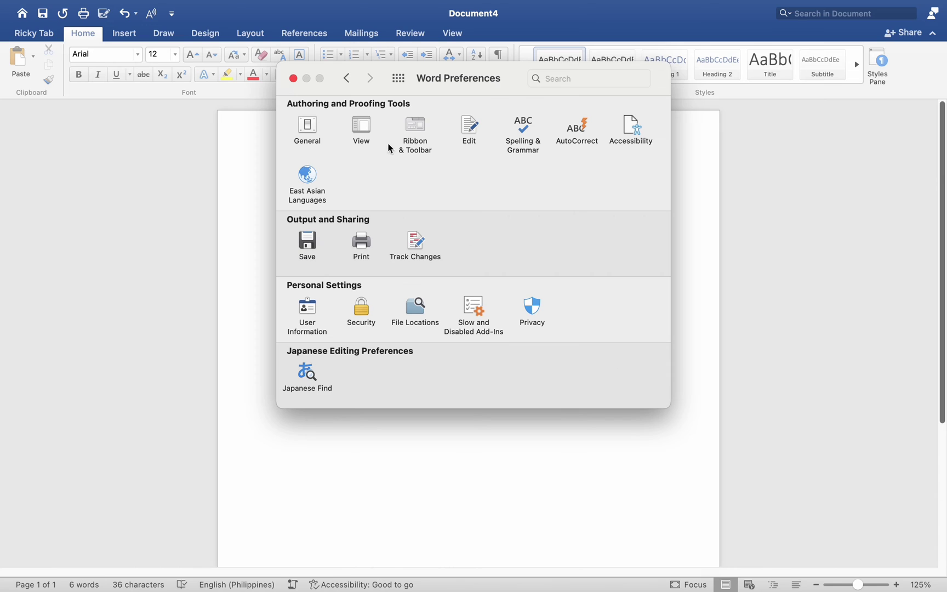
{"action": "left_click", "coordinate": [420, 120]}
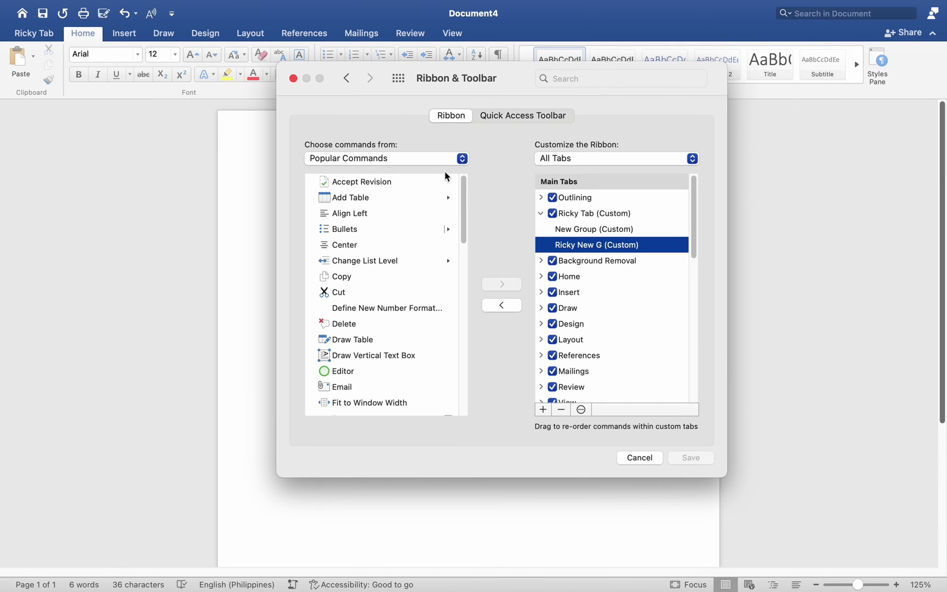
{"action": "left_click", "coordinate": [461, 160]}
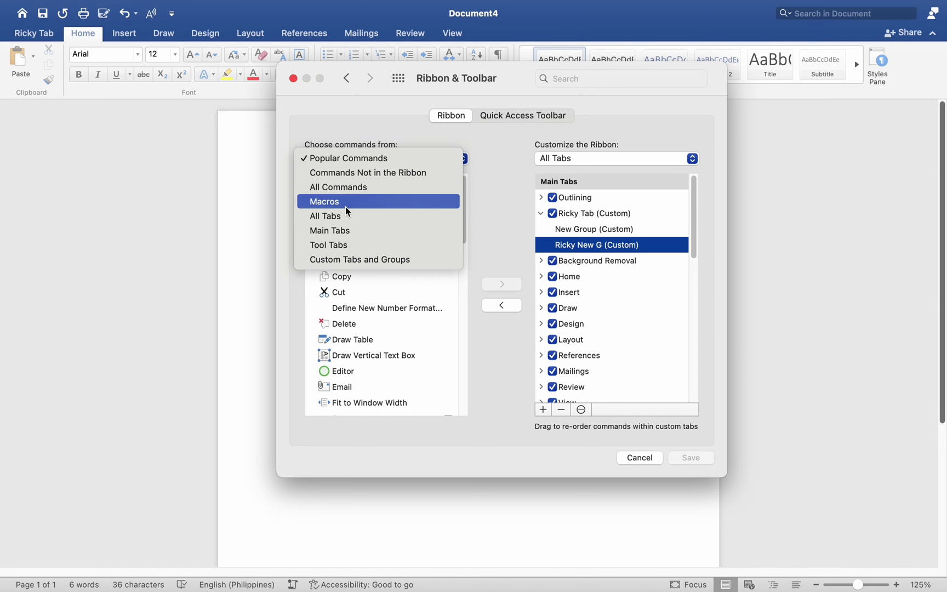
{"action": "left_click", "coordinate": [504, 285]}
Add the Add Table and Bullets commands to the second custom group
{"action": "left_click", "coordinate": [504, 285]}
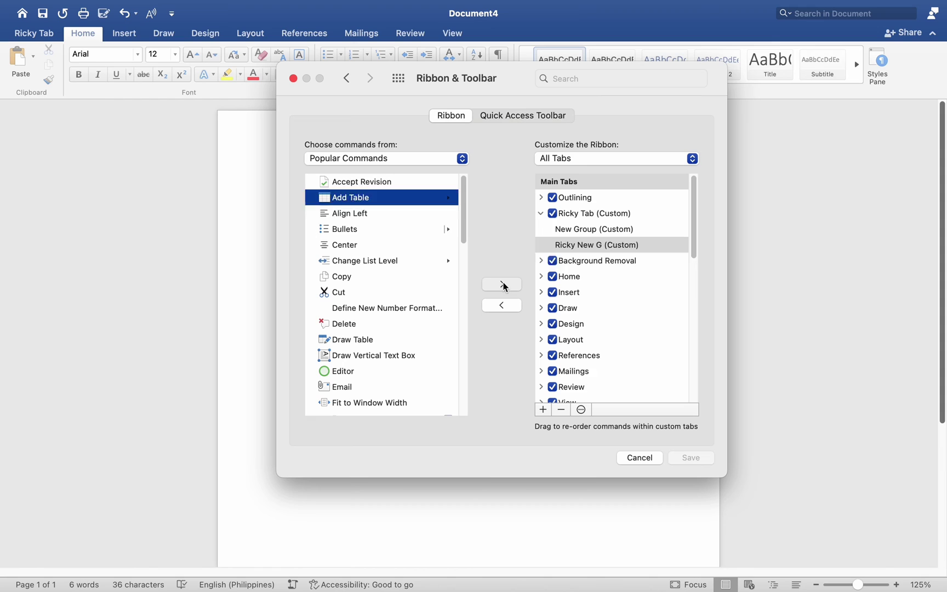
{"action": "left_click", "coordinate": [333, 234]}
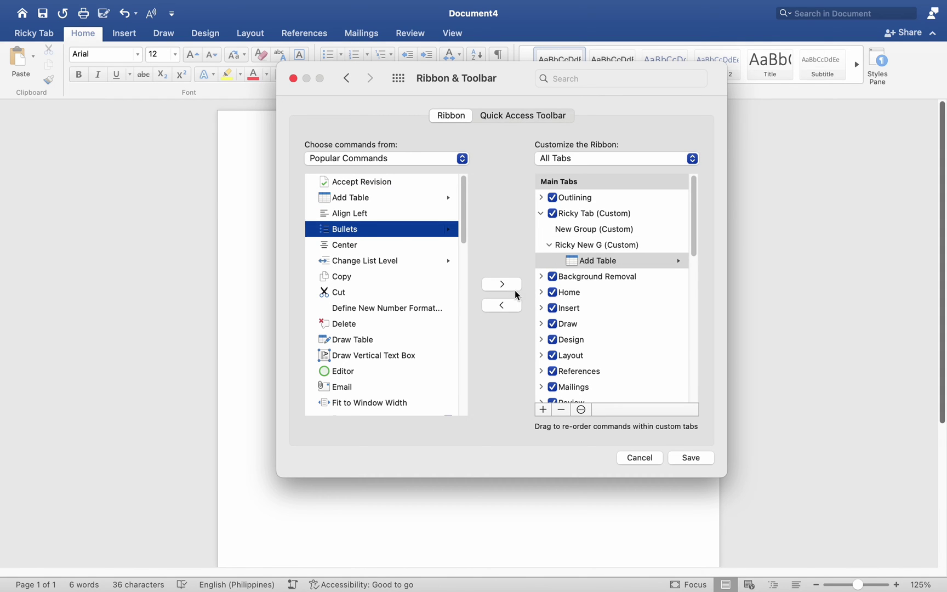
{"action": "left_click", "coordinate": [503, 285]}
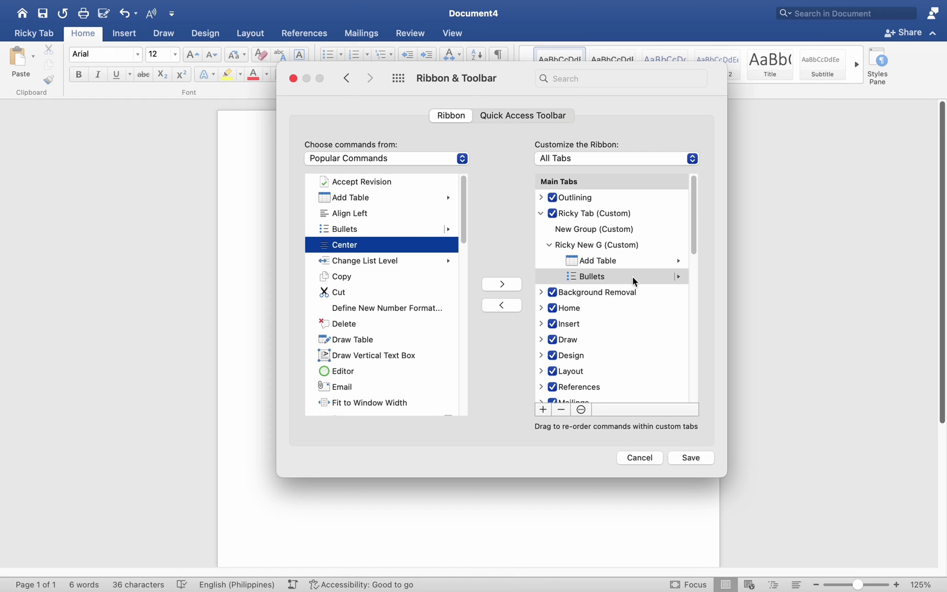
Move Add Table below Bullets, remove both commands from the group, and save
{"action": "mouse_move", "coordinate": [632, 261]}
{"action": "left_mouse_down"}
{"action": "mouse_move", "coordinate": [639, 276]}
{"action": "mouse_move", "coordinate": [630, 254]}
{"action": "left_mouse_up"}
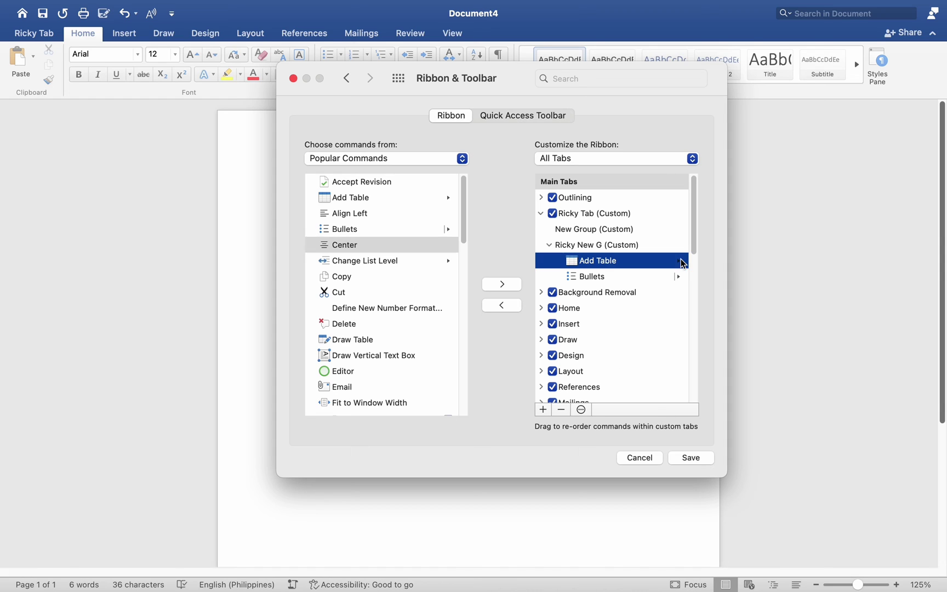
{"action": "left_click", "coordinate": [563, 410]}
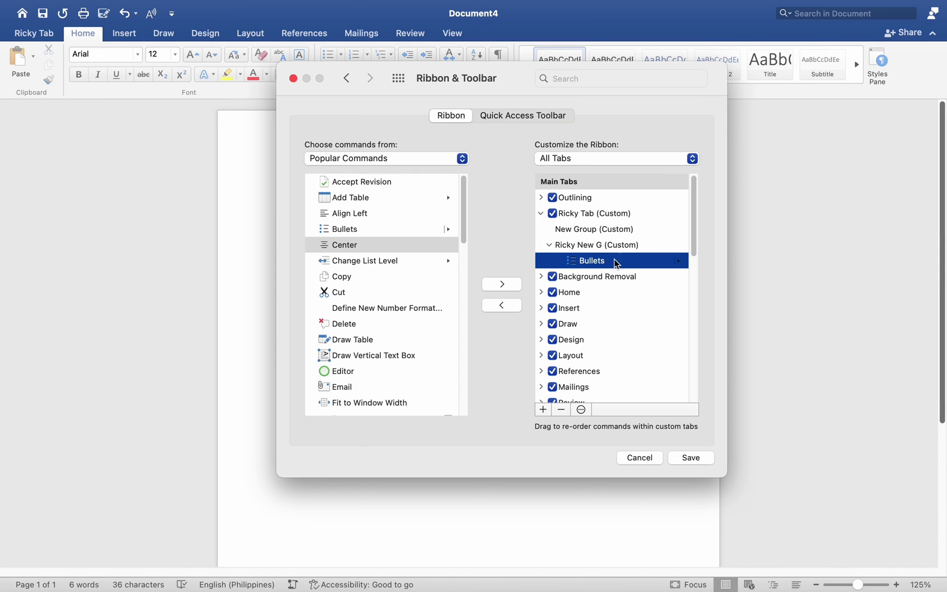
{"action": "left_click", "coordinate": [562, 409]}
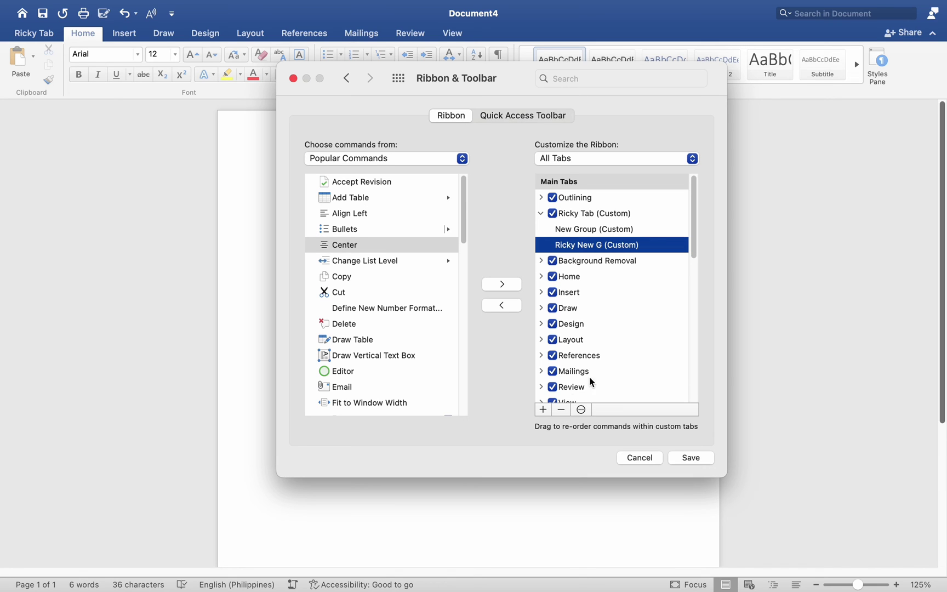
{"action": "left_click", "coordinate": [693, 457]}
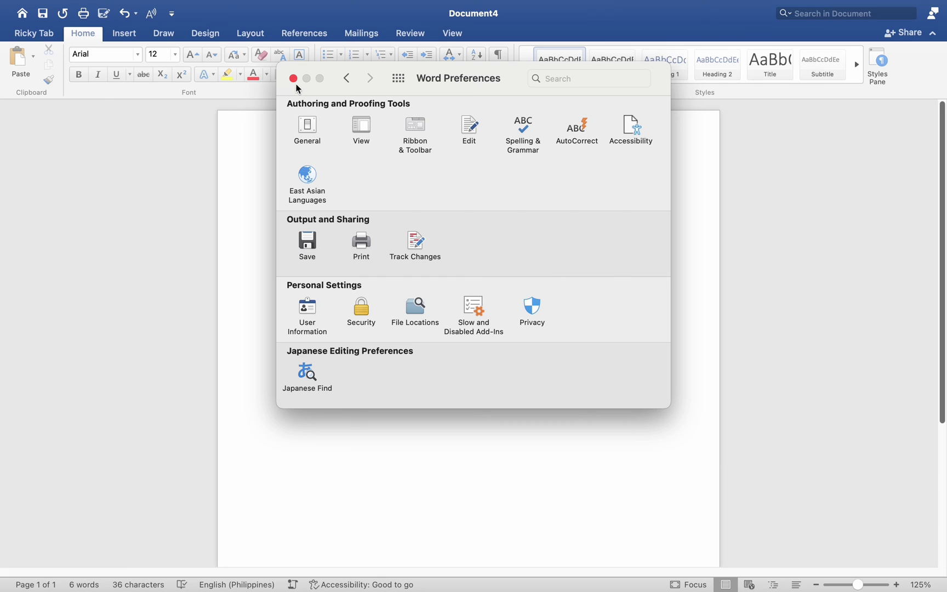
Close Preferences, delete a stray 's' in the document, and reopen Preferences with Cmd+comma
{"action": "left_click", "coordinate": [294, 78]}
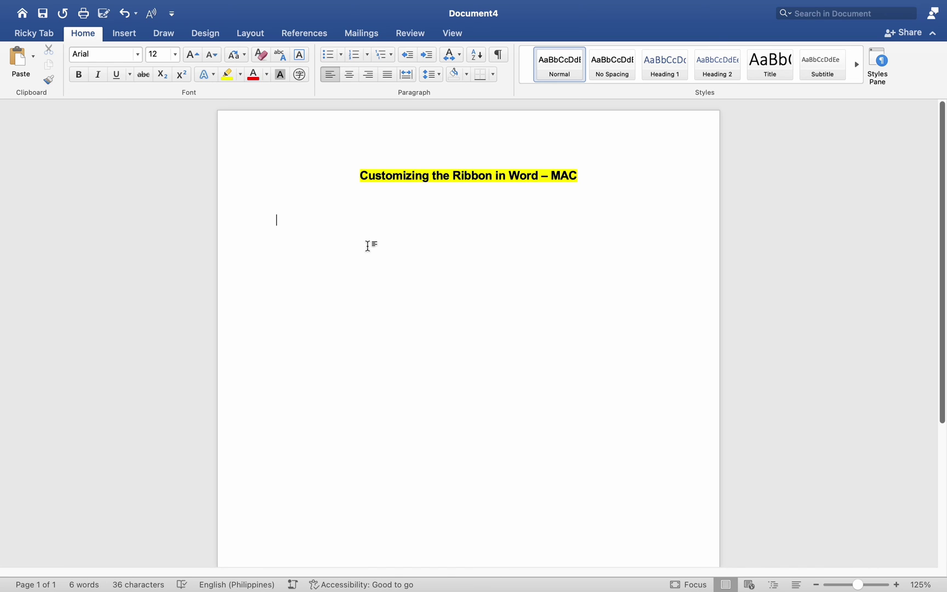
{"action": "type", "text": "s"}
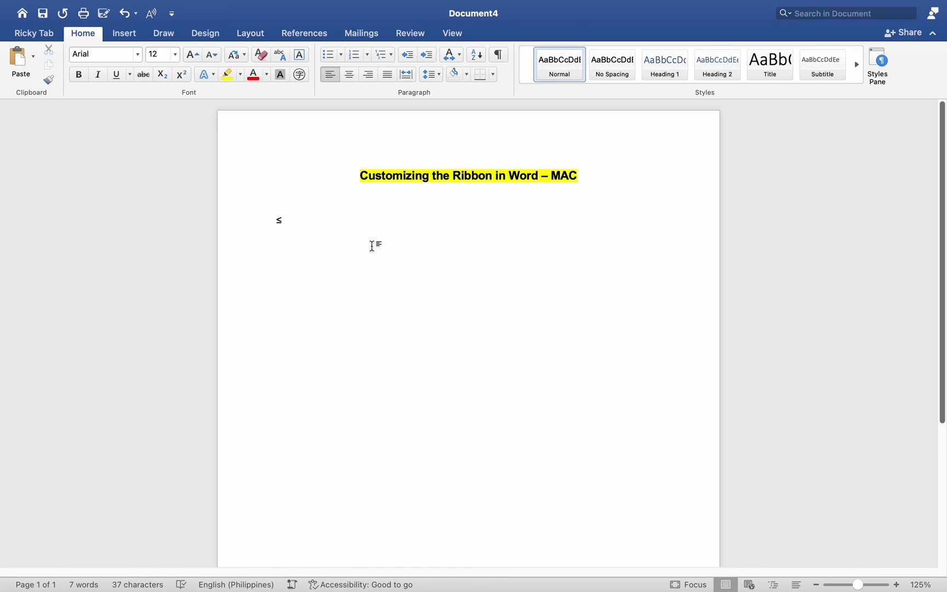
{"action": "key", "text": "BackSpace"}
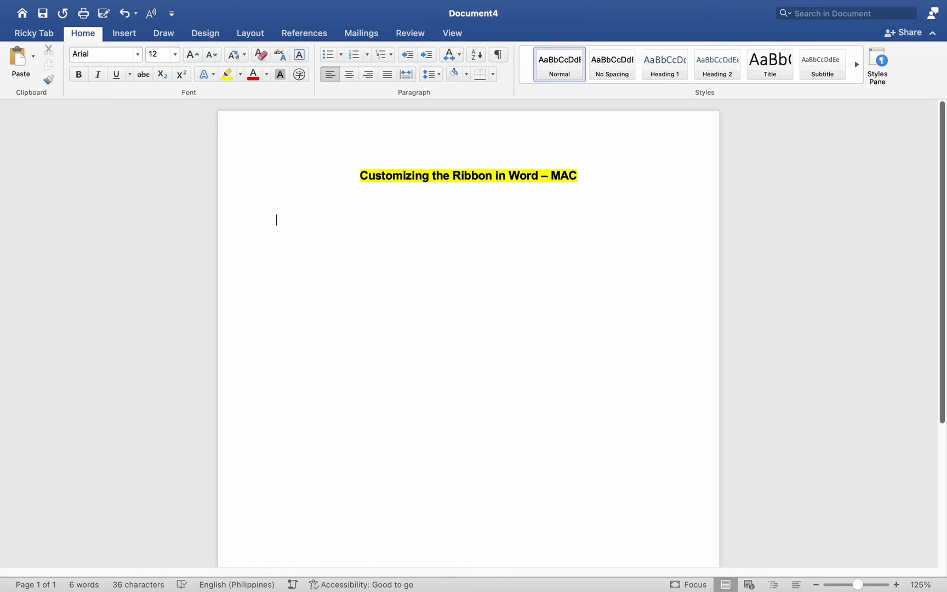
{"action": "key", "text": "super+comma"}
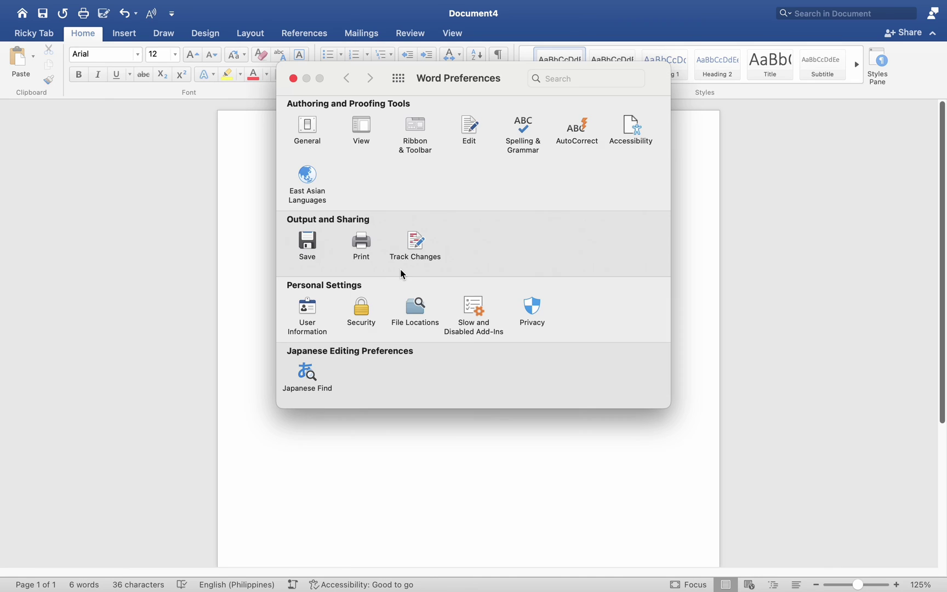
In Ribbon & Toolbar, reset the Home tab, then reset all ribbon customizations, confirming with Yes
{"action": "left_click", "coordinate": [412, 125]}
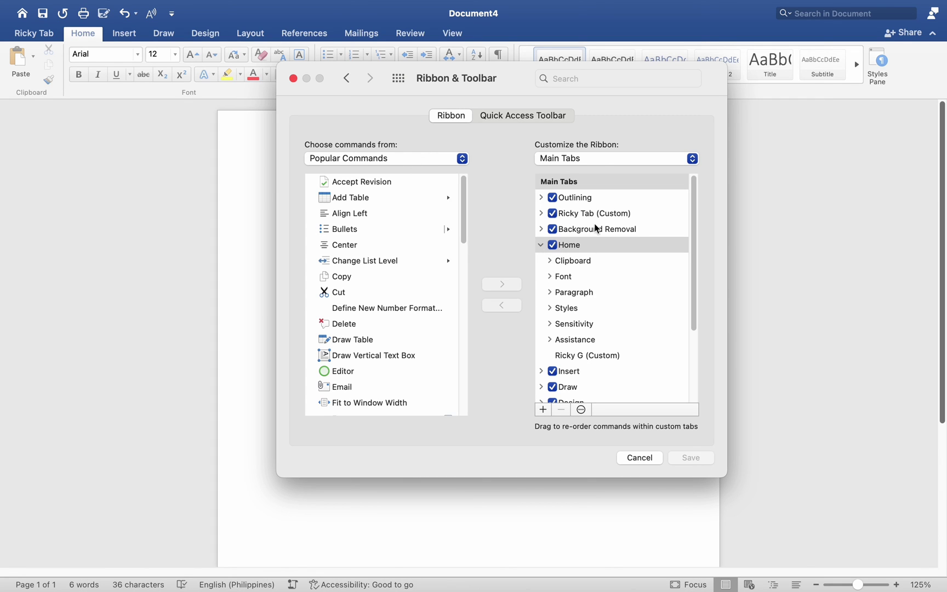
{"action": "left_click", "coordinate": [581, 409]}
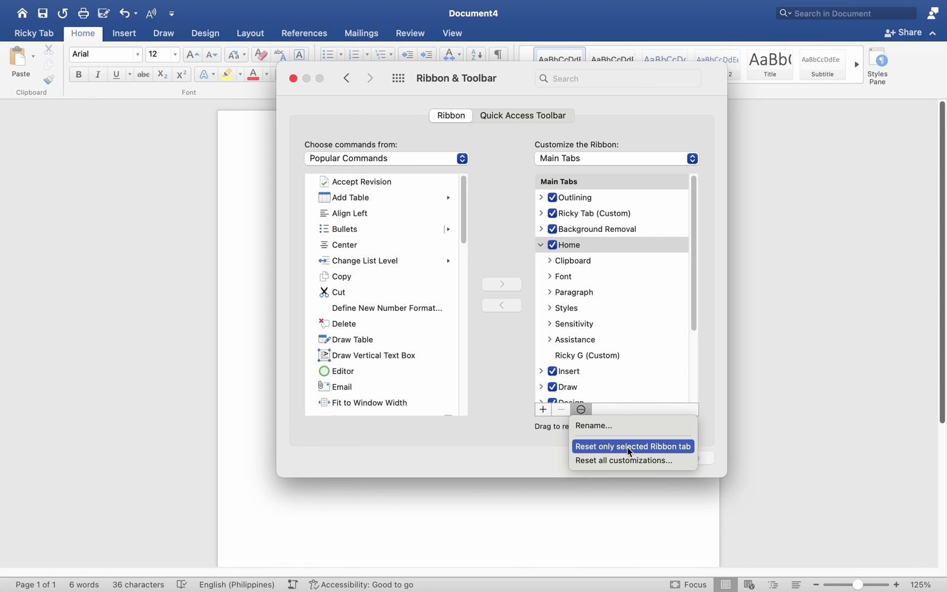
{"action": "left_click", "coordinate": [630, 446]}
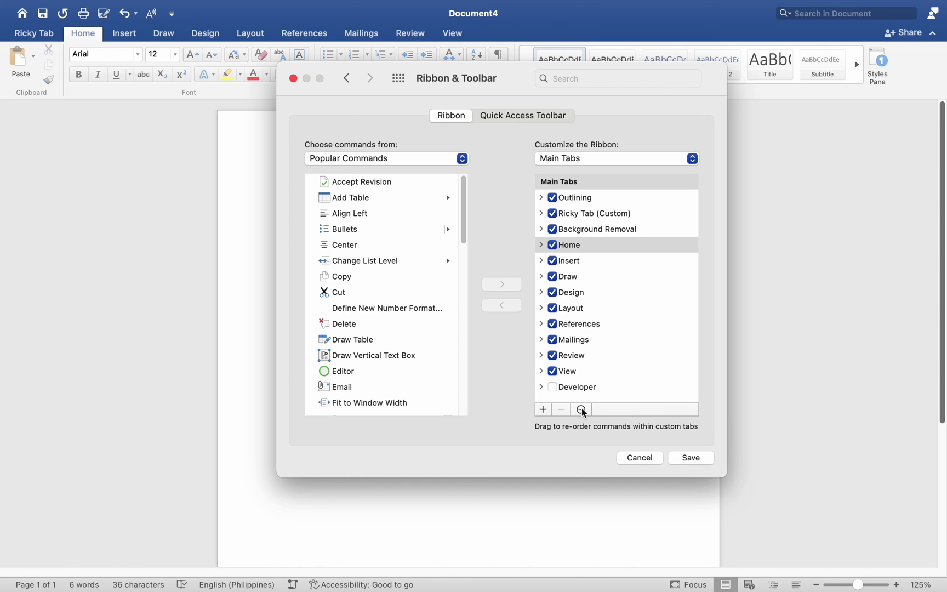
{"action": "left_click", "coordinate": [580, 409]}
{"action": "left_click", "coordinate": [629, 457]}
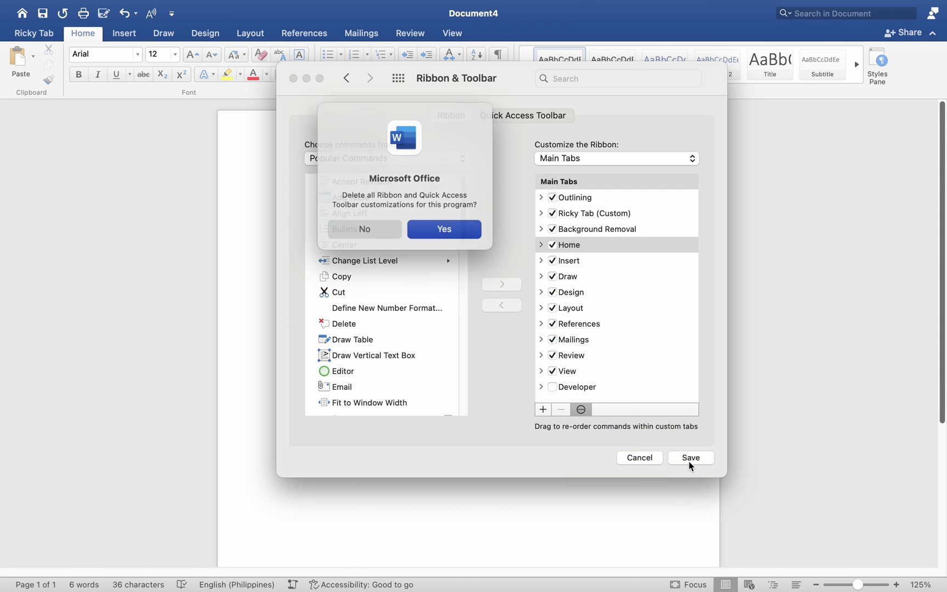
{"action": "left_click", "coordinate": [429, 228]}
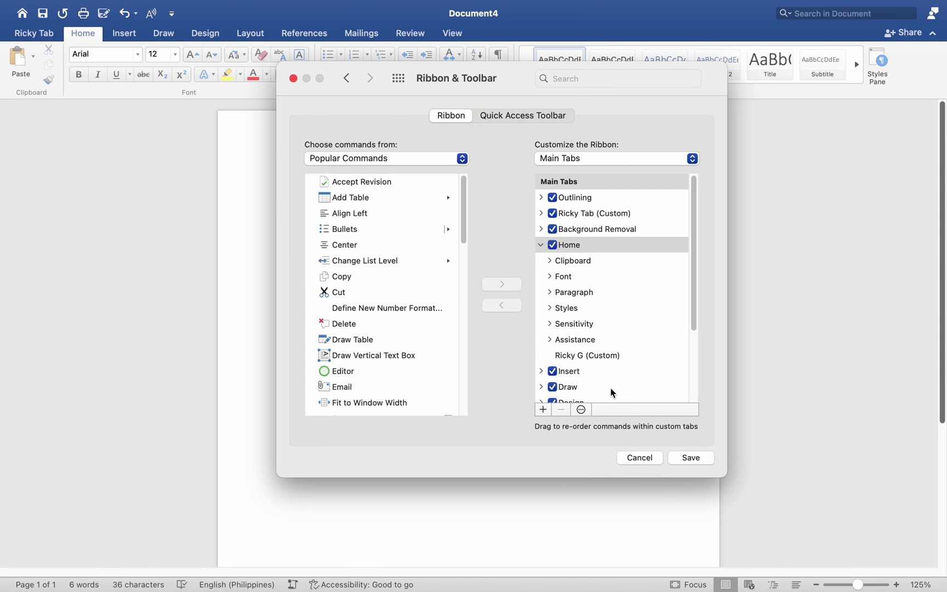
{"action": "left_click", "coordinate": [691, 457]}
{"action": "scroll", "coordinate": [528, 395], "scroll_direction": "down", "scroll_amount": 5}
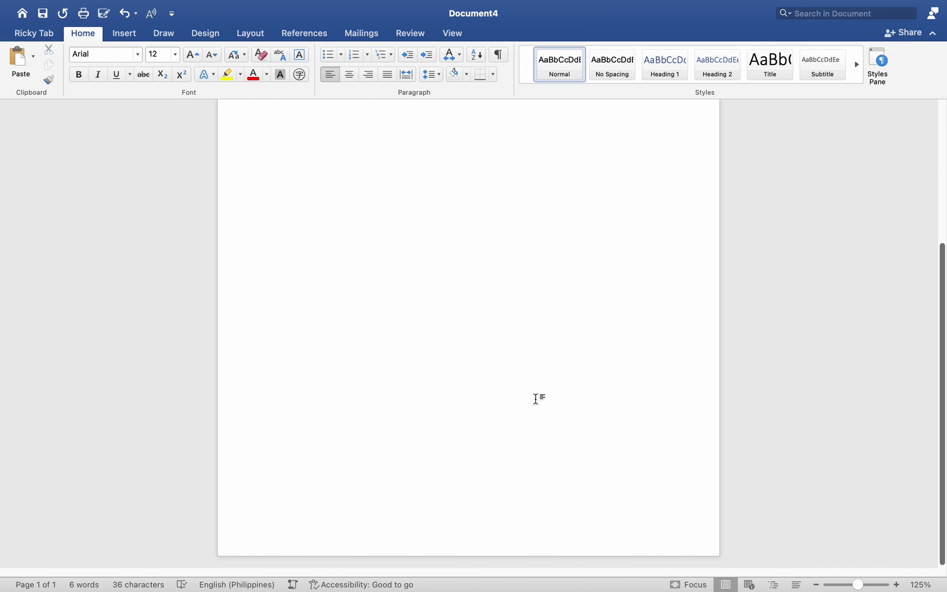
{"action": "scroll", "coordinate": [536, 399], "scroll_direction": "up", "scroll_amount": 5}
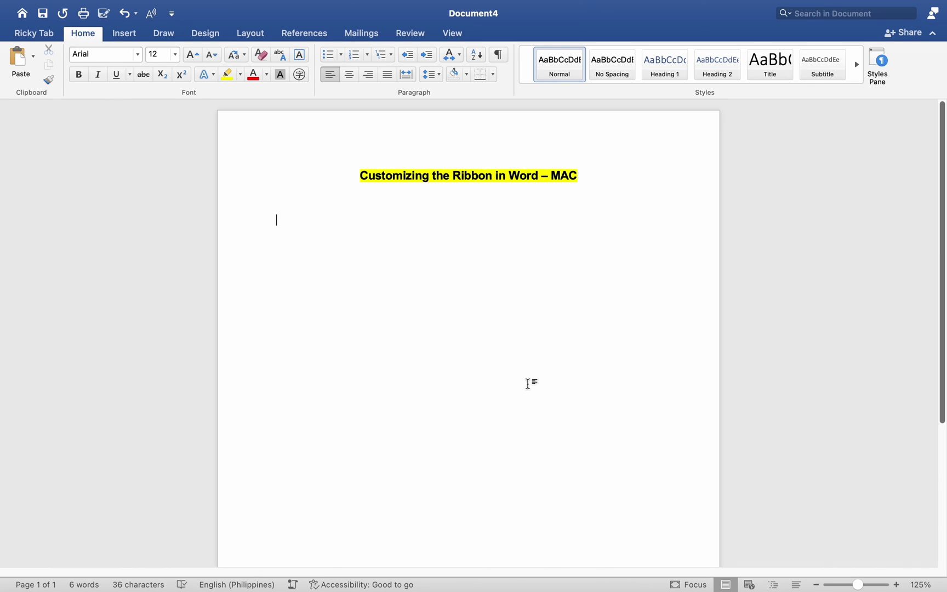
{"action": "scroll", "coordinate": [523, 376], "scroll_direction": "down", "scroll_amount": 3}
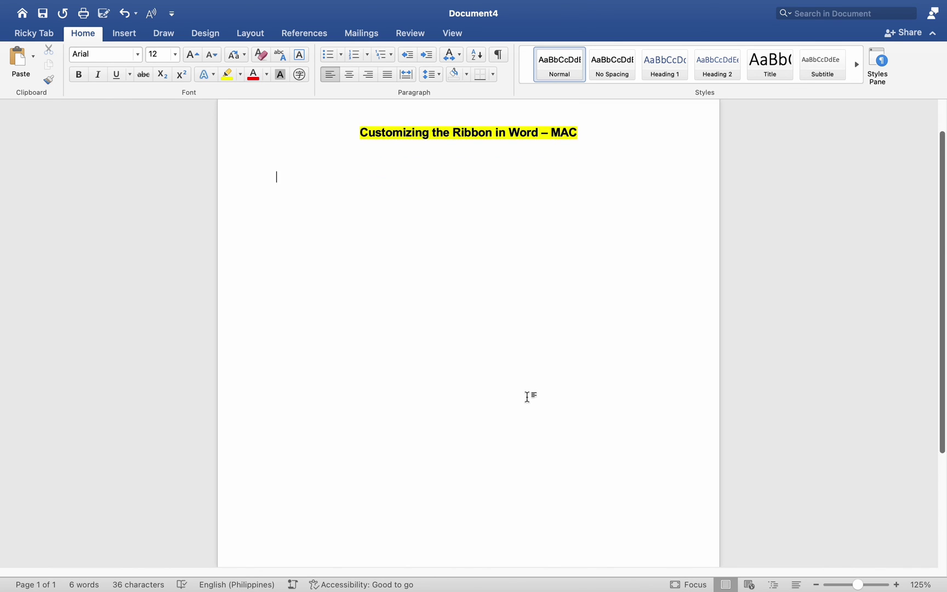
{"action": "scroll", "coordinate": [536, 398], "scroll_direction": "up", "scroll_amount": 3}
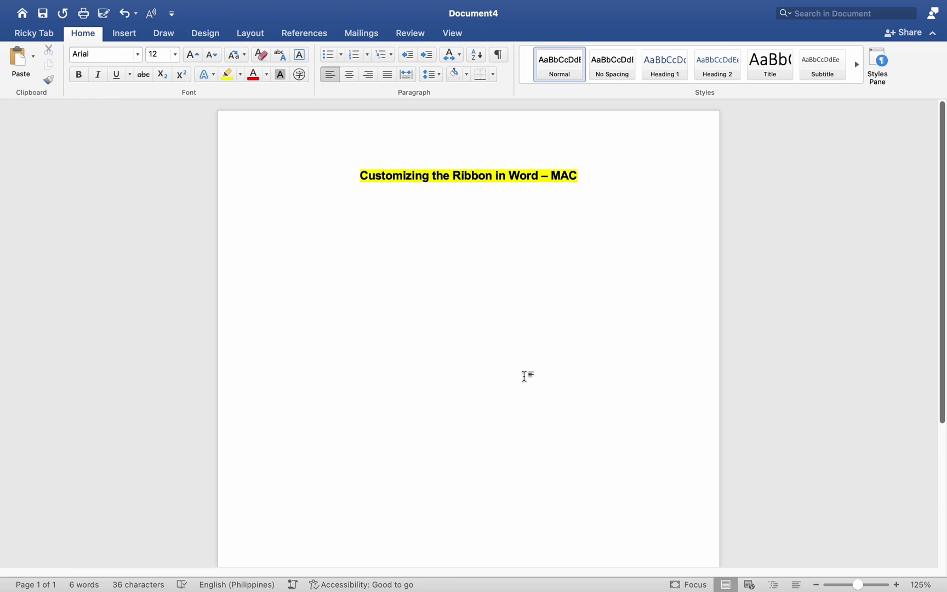
{"action": "key", "text": "super+comma"}
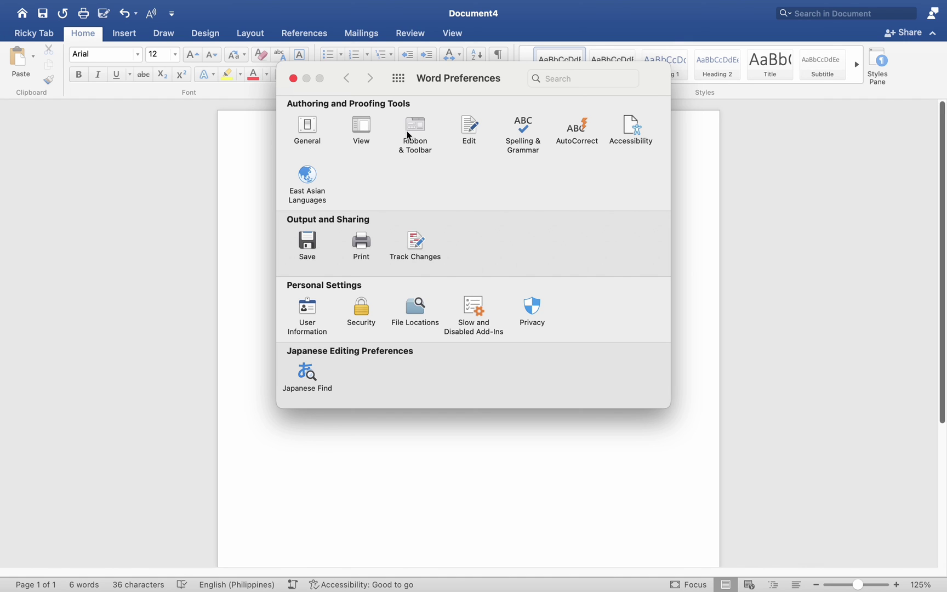
{"action": "left_click", "coordinate": [294, 80]}
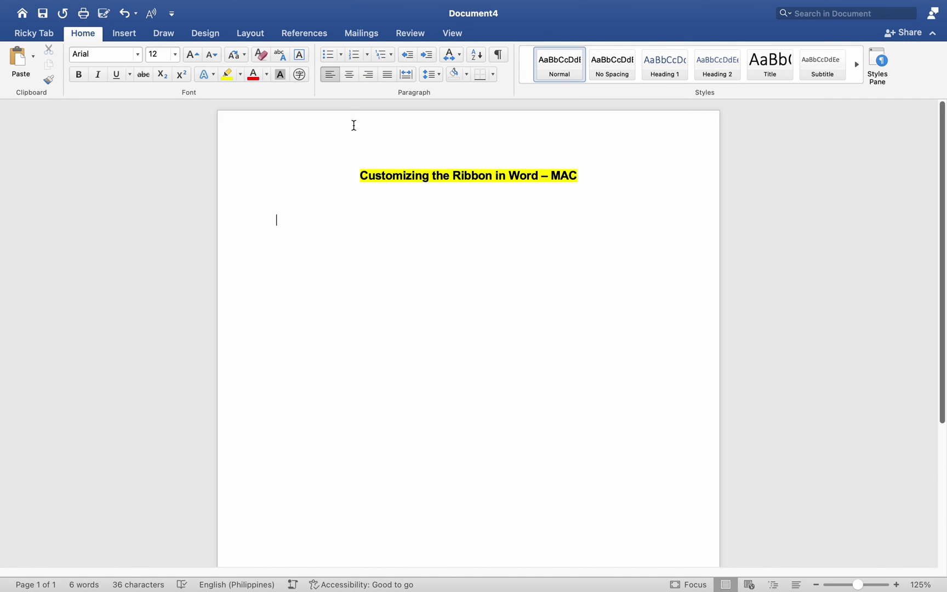